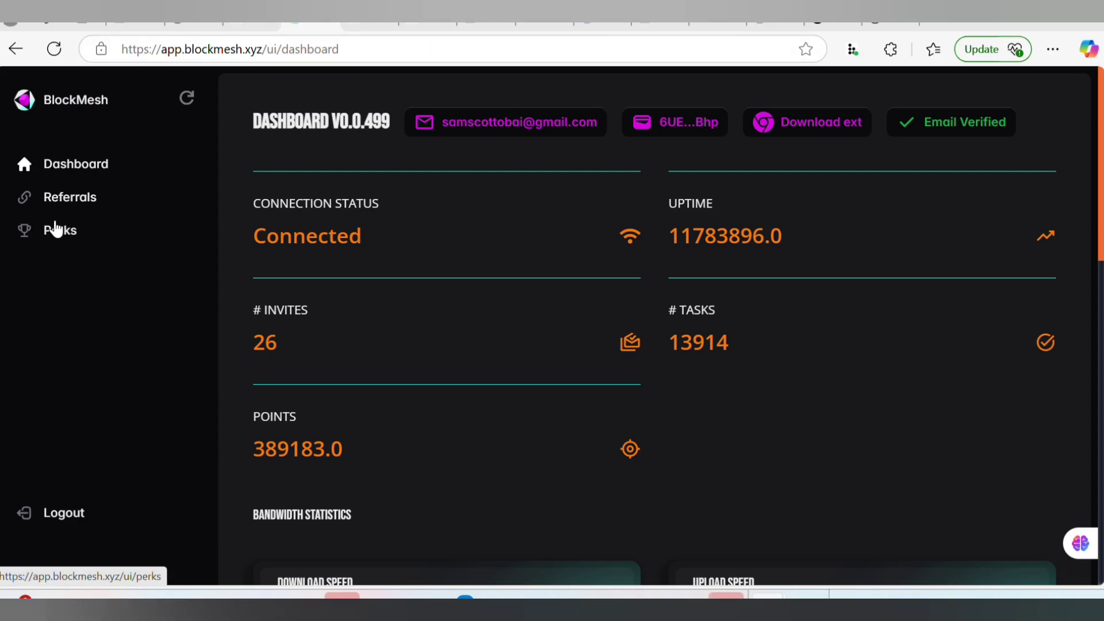
Step: Open the Intract quest page from the BlockMesh perks and review the Loyalty Program tasks
left_click(58, 234)
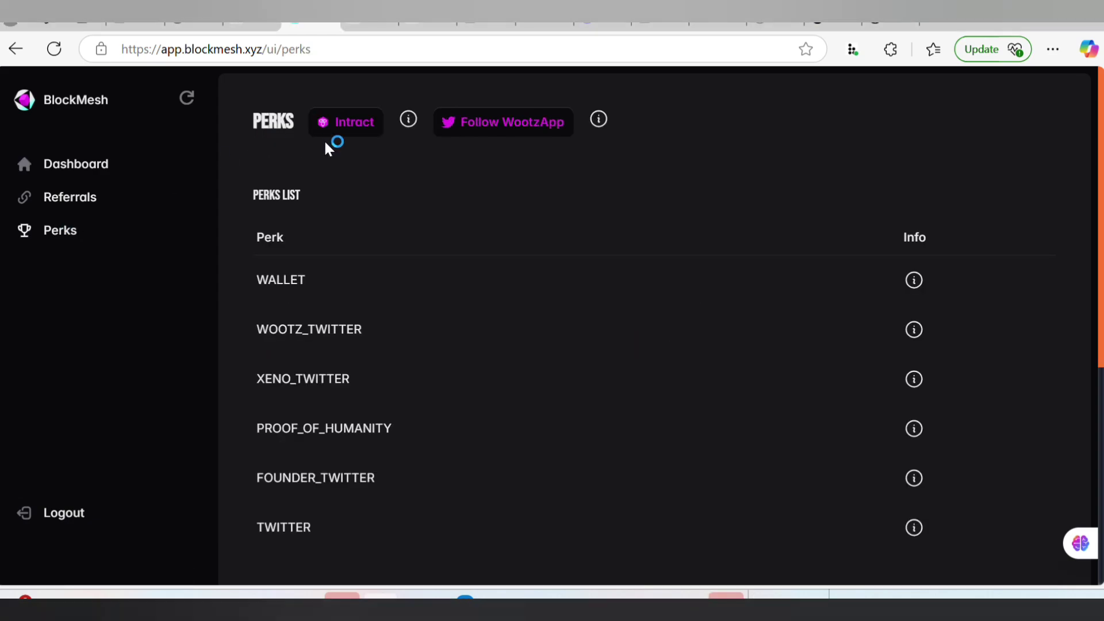
left_click(357, 128)
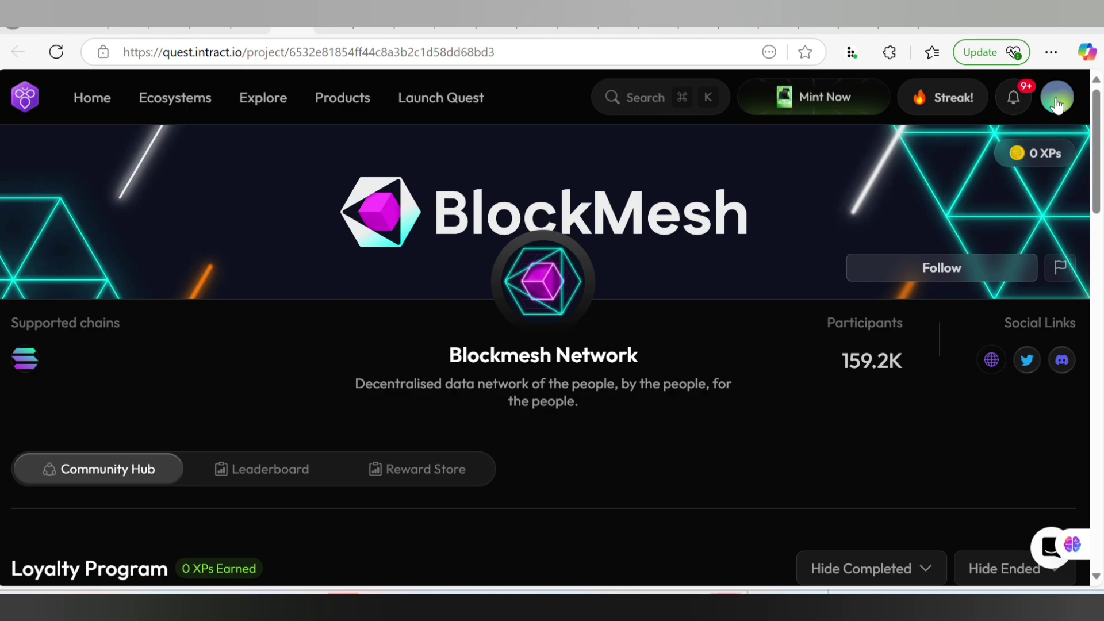
scroll(1055, 104, "down", 5)
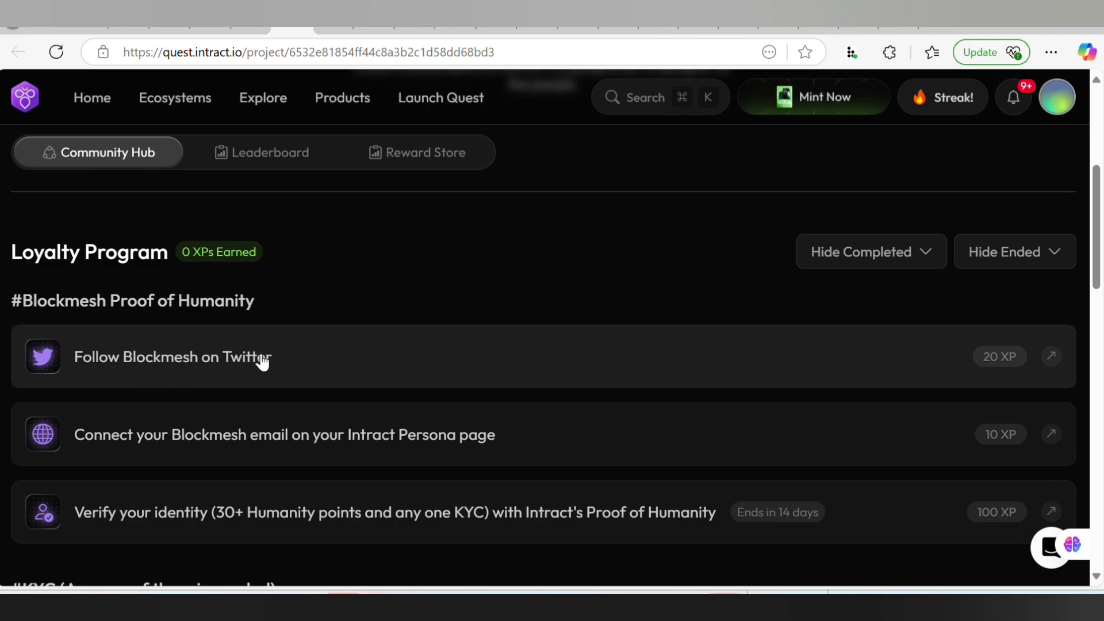
scroll(263, 365, "down", 2)
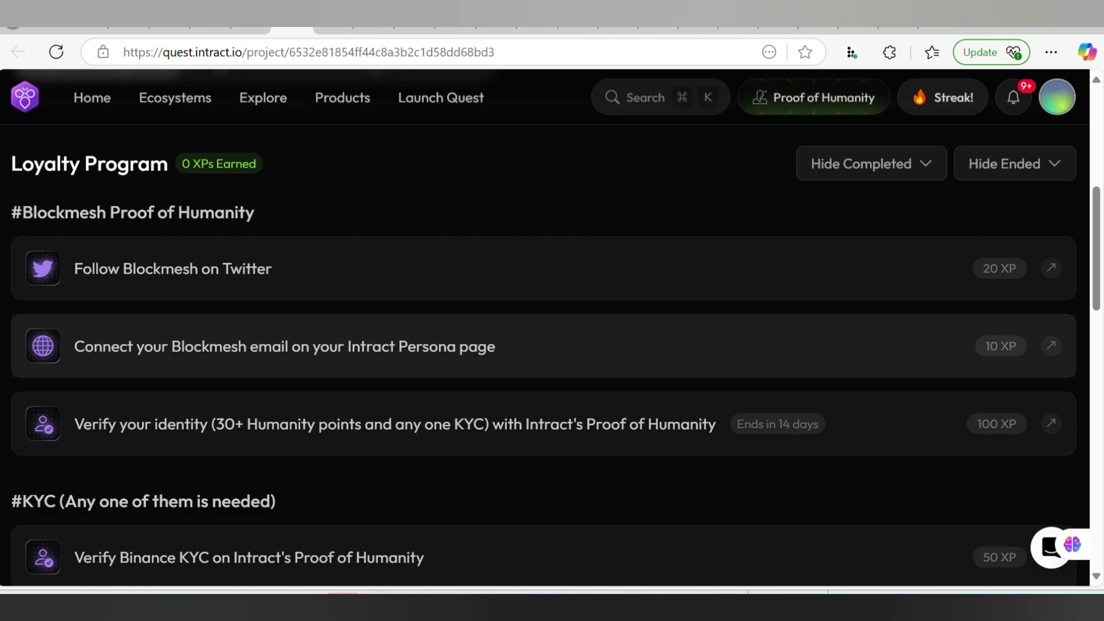
scroll(543, 346, "down", 2)
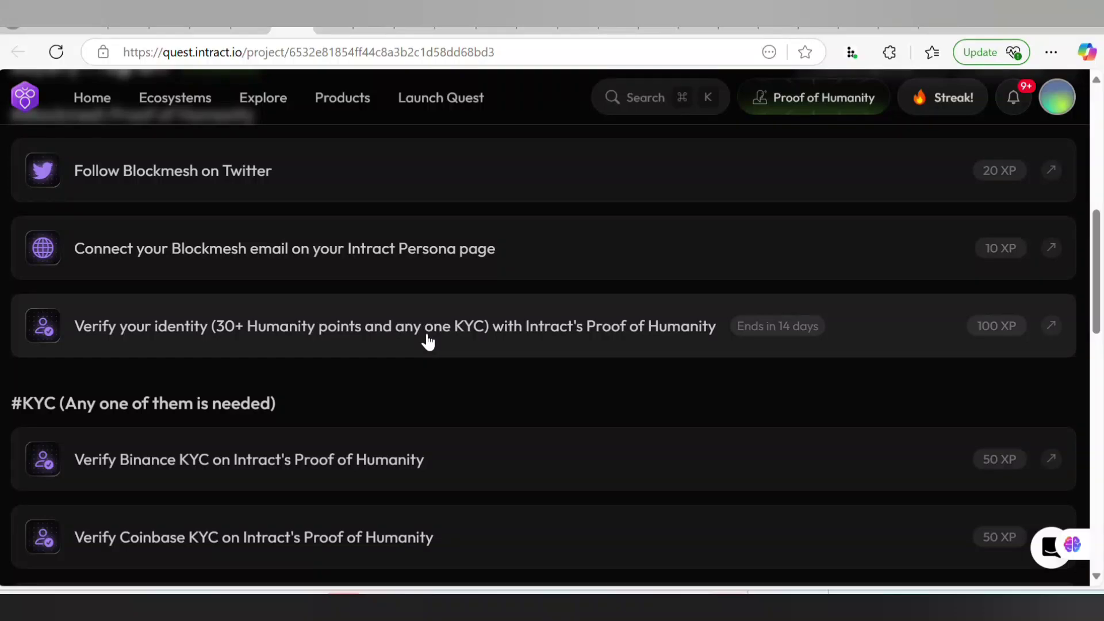
scroll(483, 336, "up", 3)
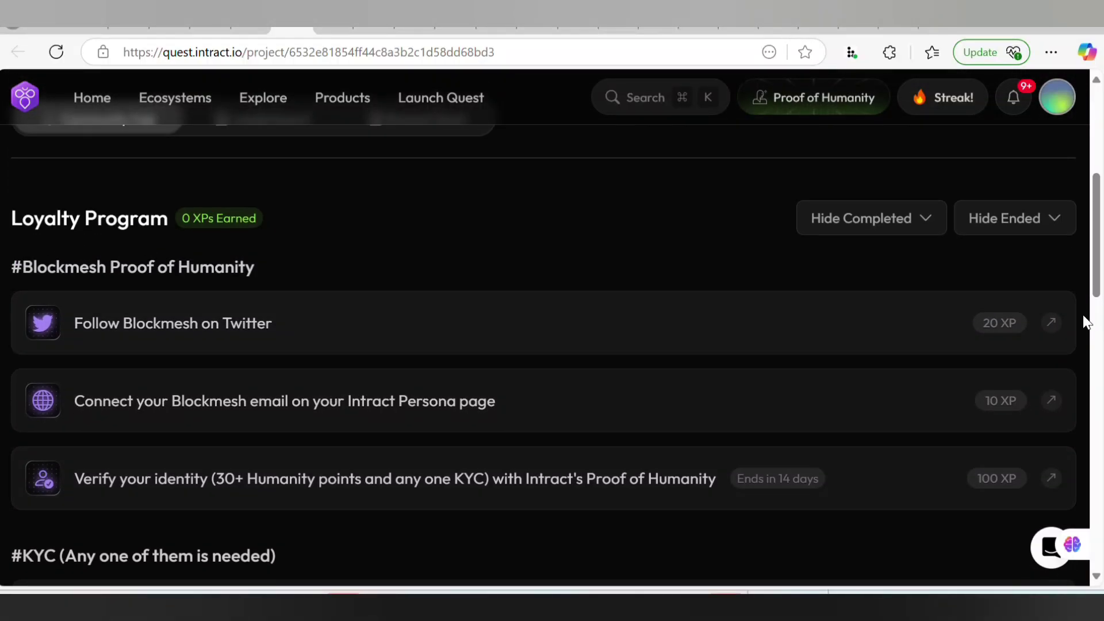
left_click(1053, 325)
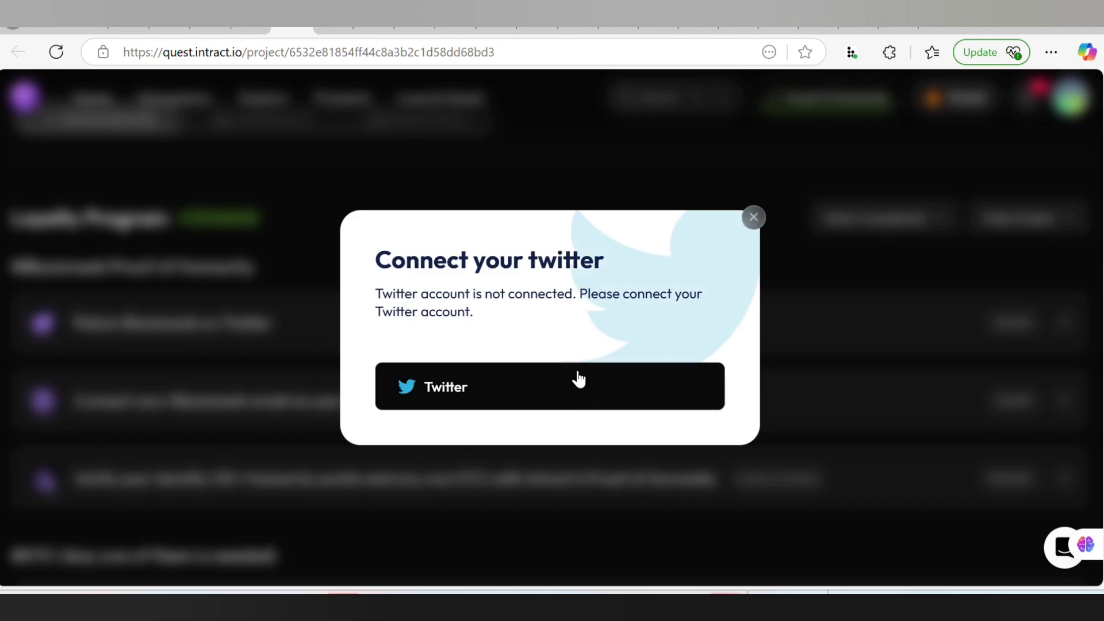
left_click(578, 382)
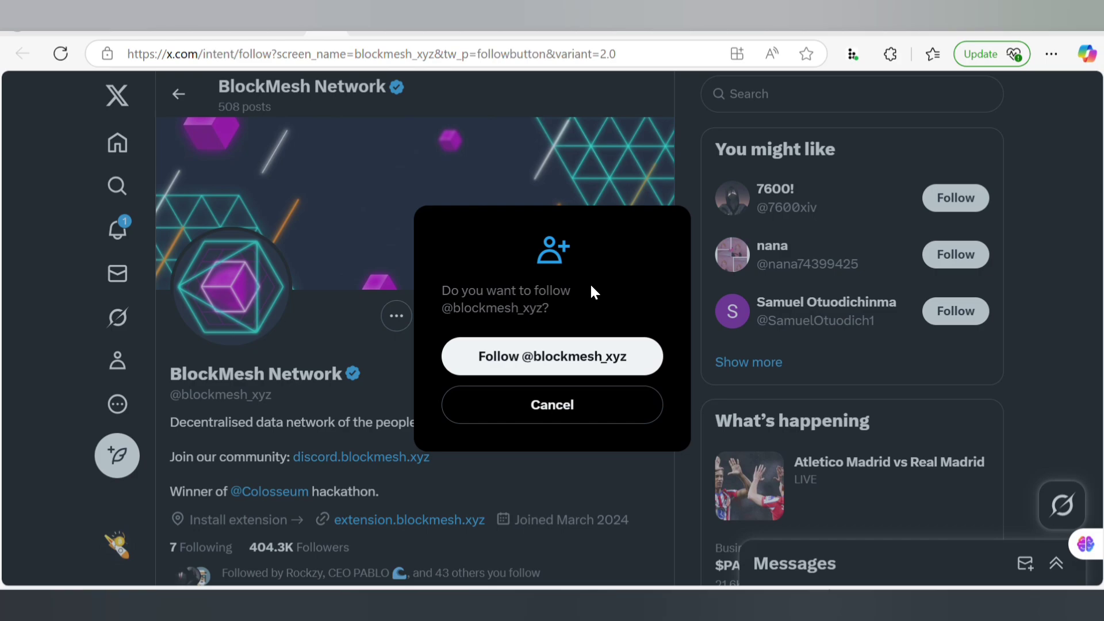
left_click(570, 361)
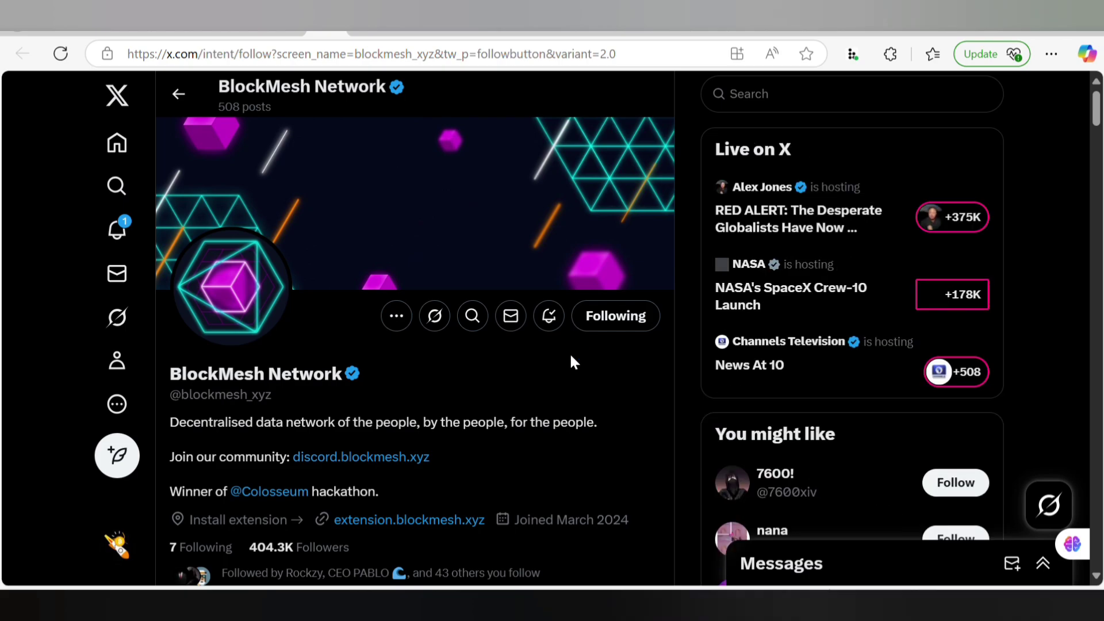
key("ctrl+w")
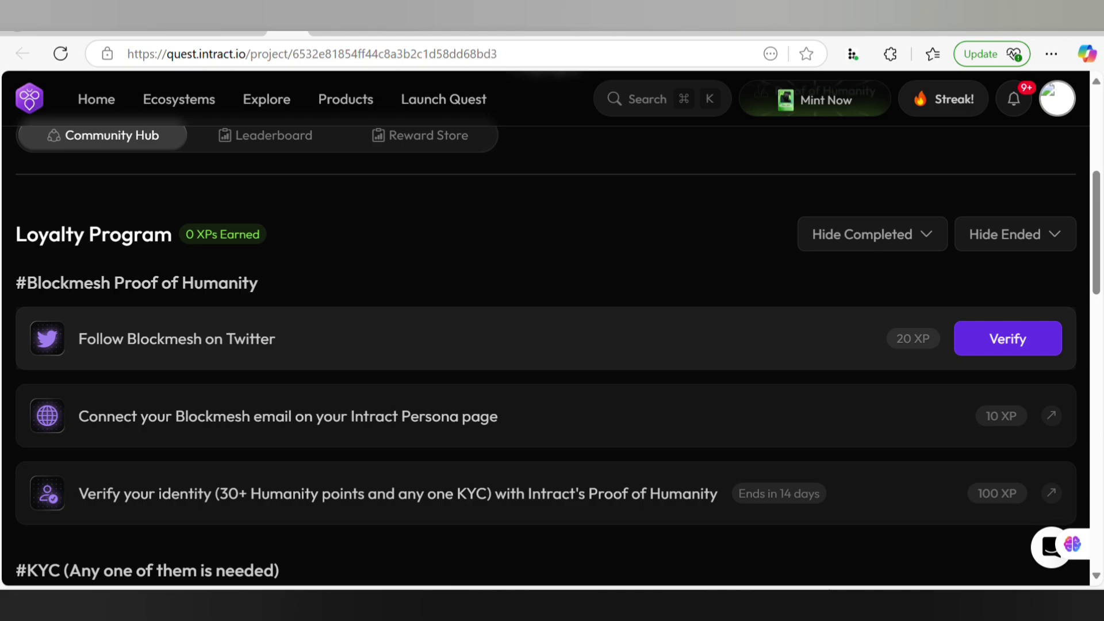
left_click(1026, 347)
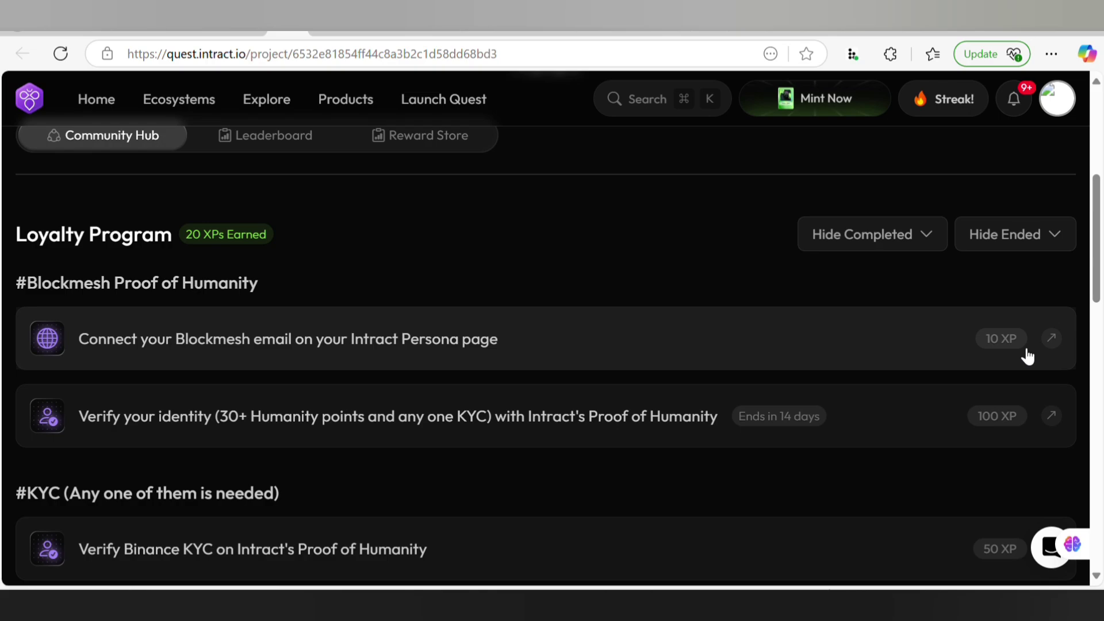
Step: Expand the task for connecting the Blockmesh email on the Intract Persona page and go through its instructions to the link page
scroll(1028, 357, "down", 2)
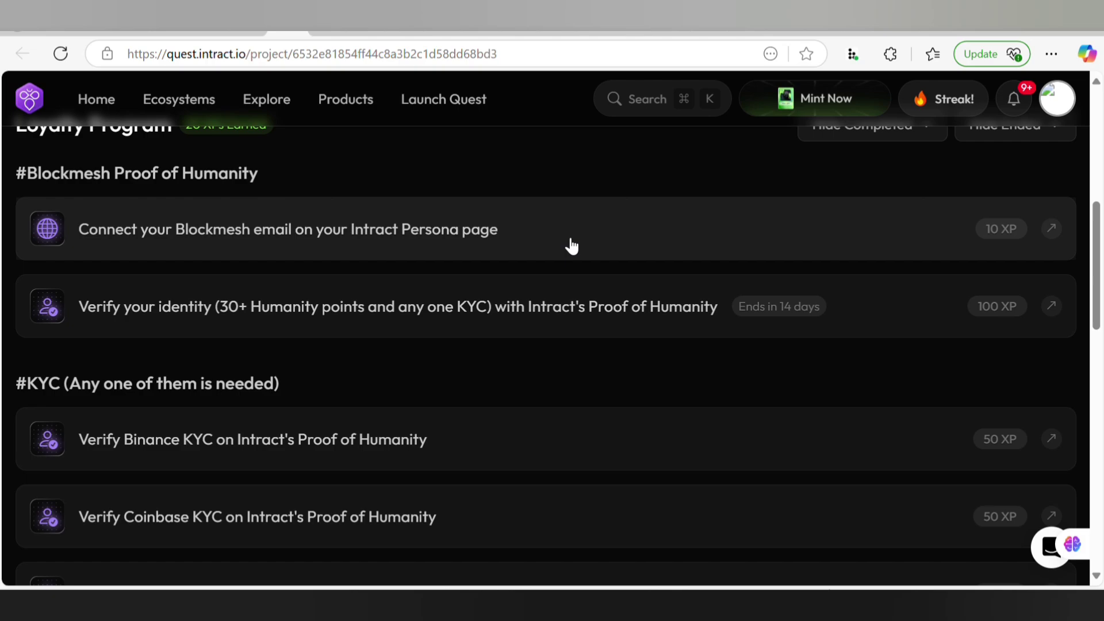
left_click(1049, 233)
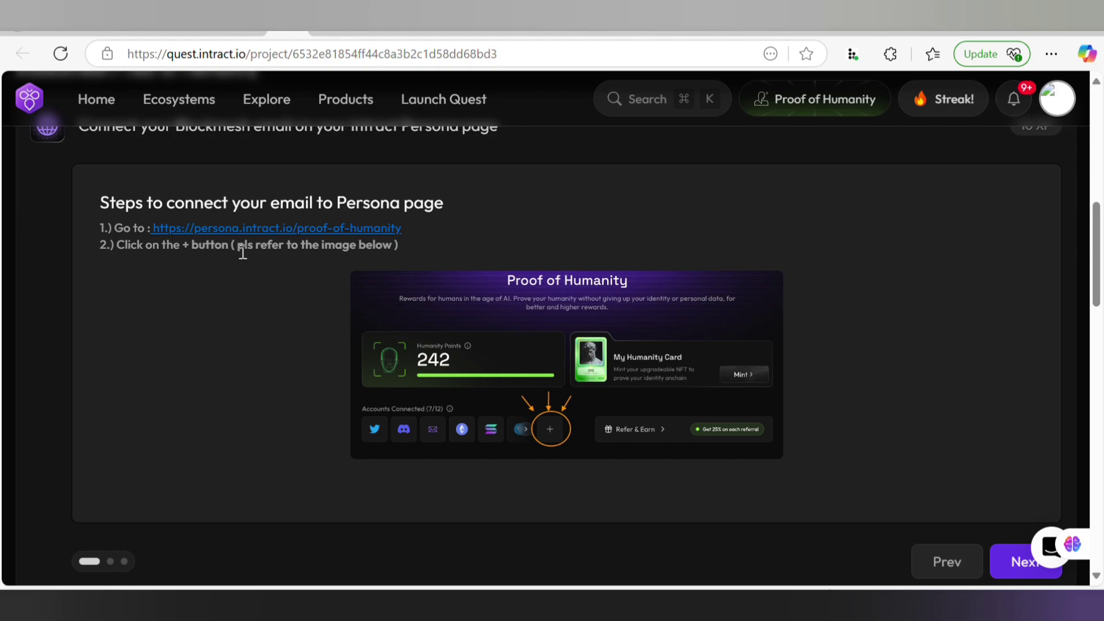
scroll(243, 253, "down", 4)
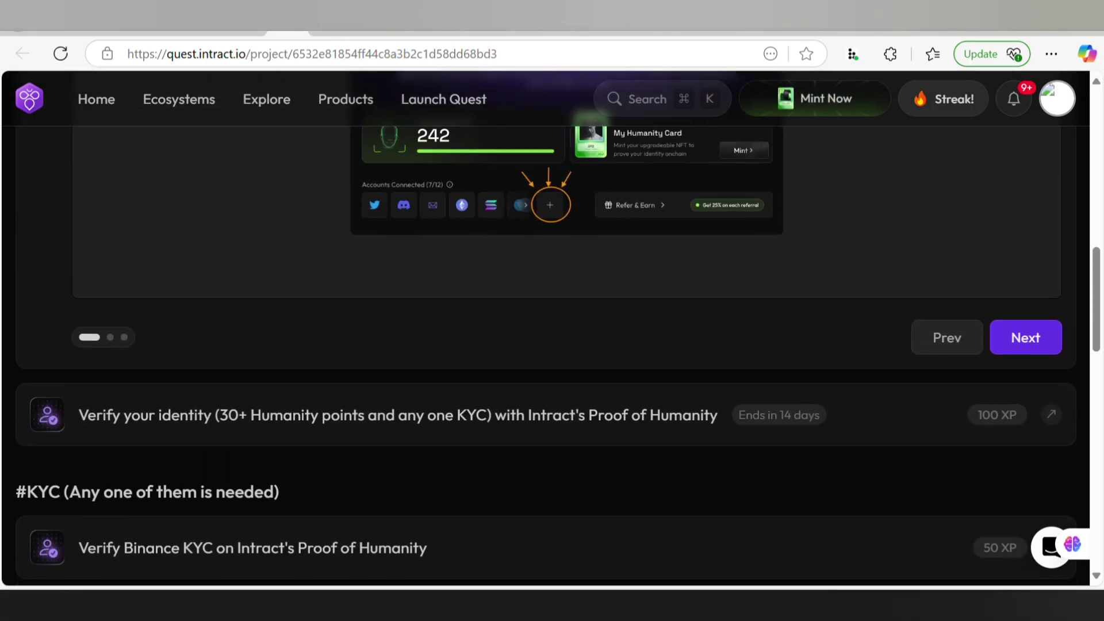
scroll(552, 322, "up", 2)
scroll(552, 322, "up", 1)
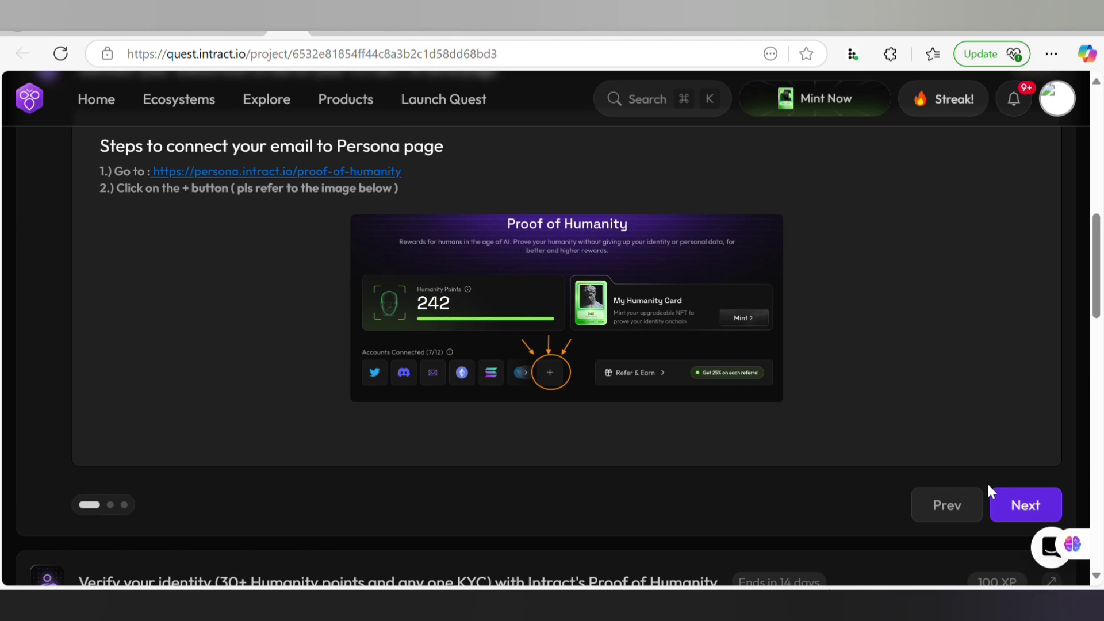
left_click(1044, 504)
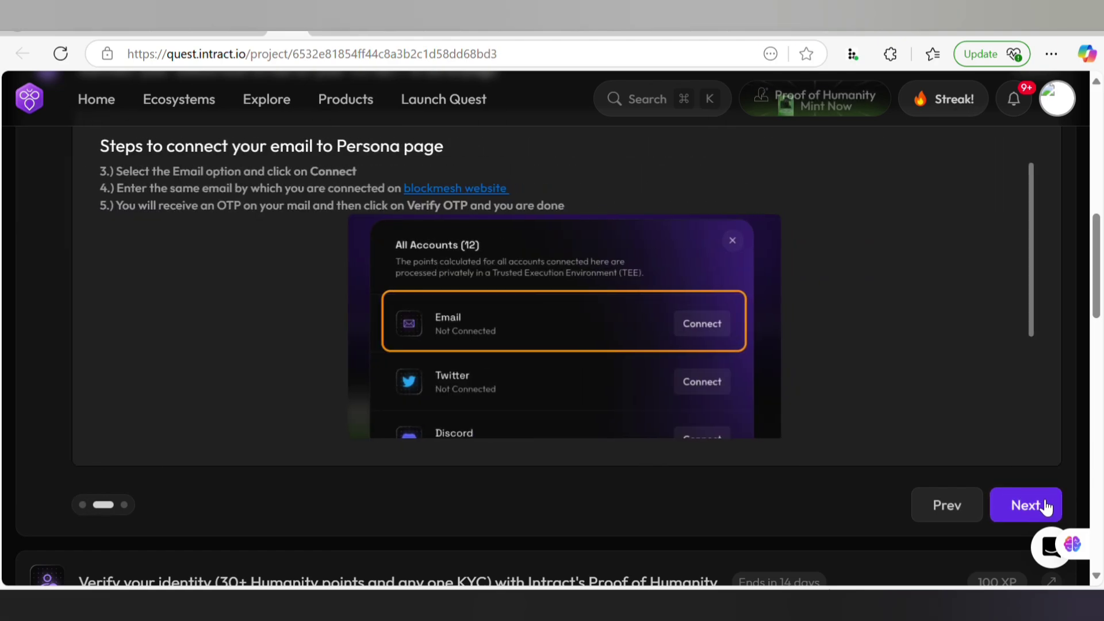
left_click(1045, 506)
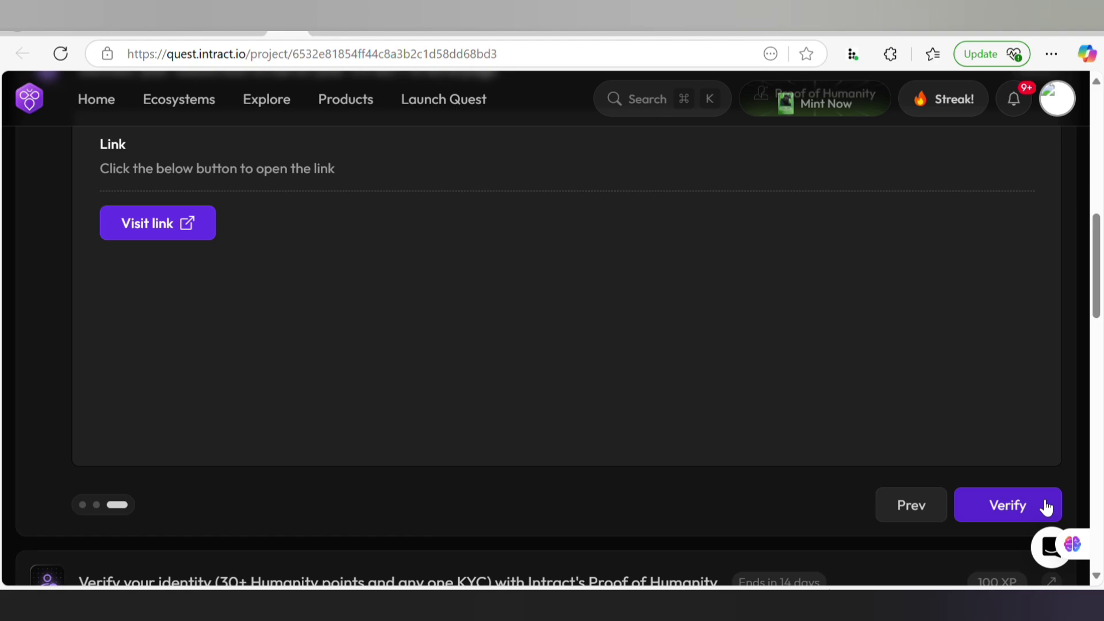
Step: Visit the task's external link to Intract Persona's Proof of Humanity and get started with the onboarding
scroll(1045, 507, "up", 2)
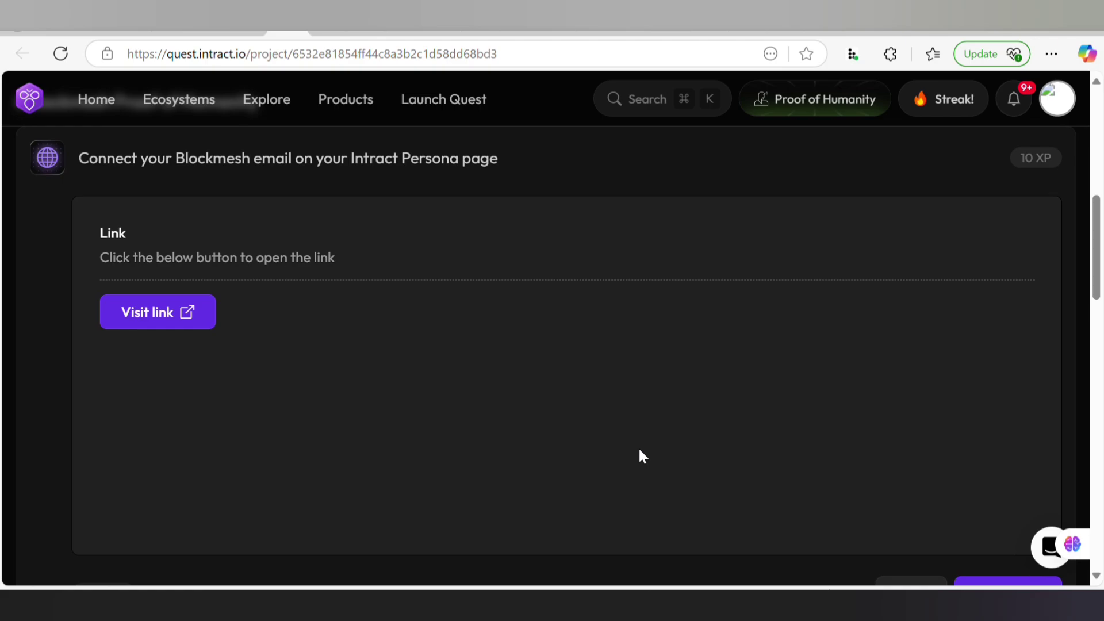
left_click(157, 315)
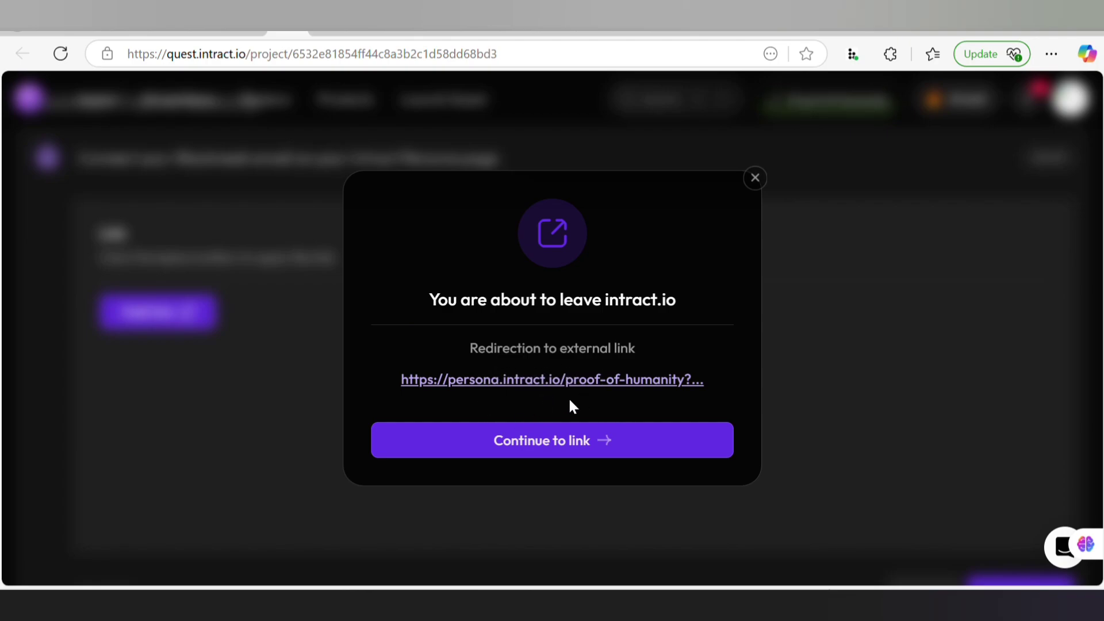
left_click(602, 447)
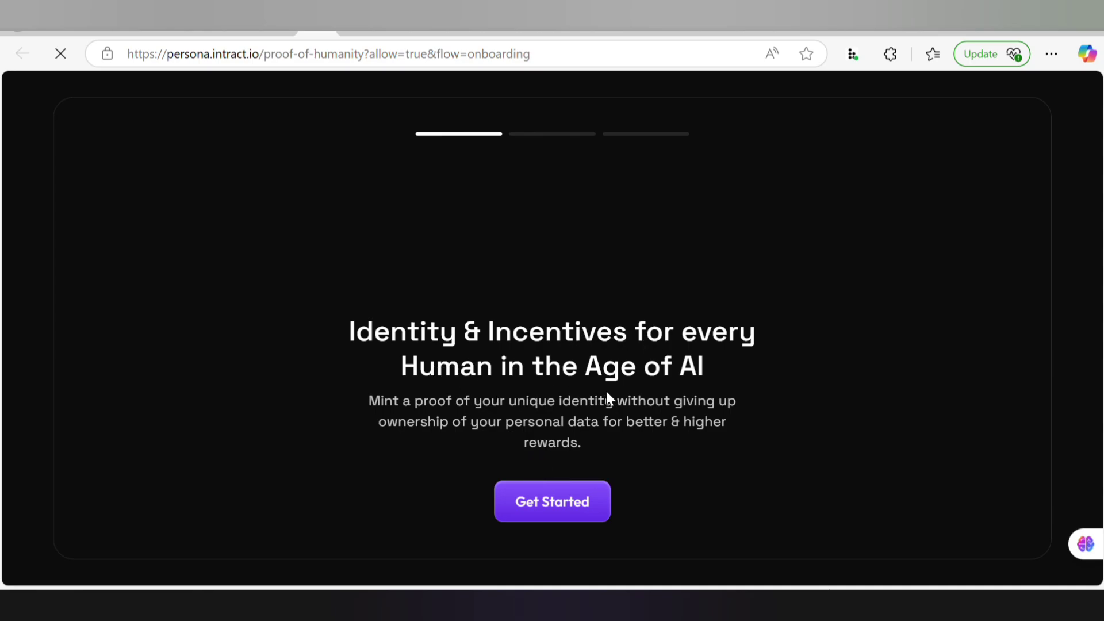
left_click(568, 514)
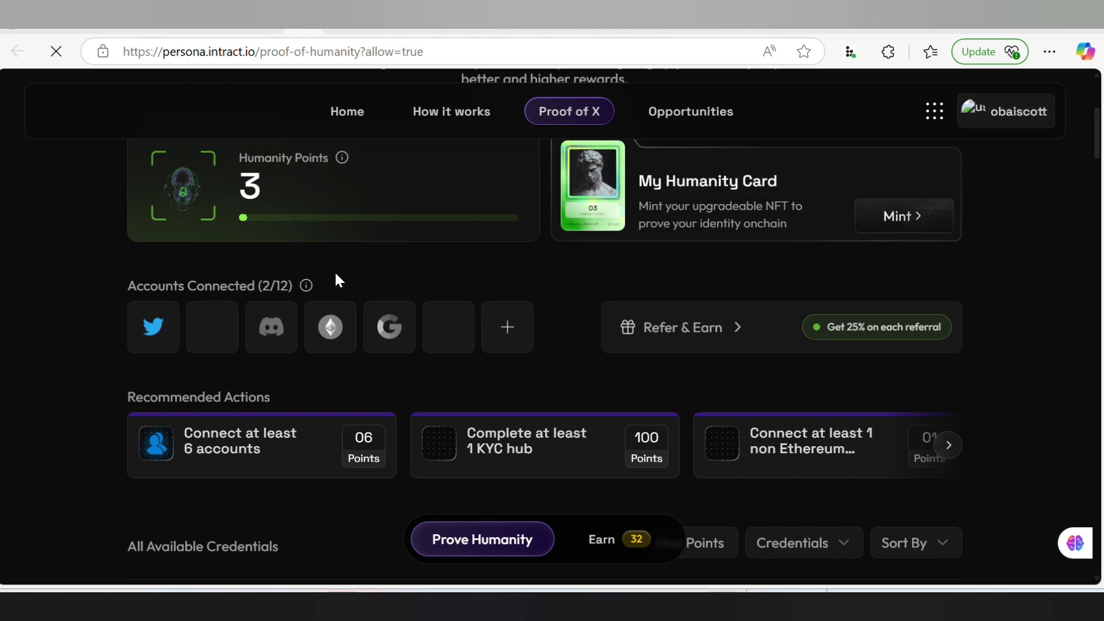
Step: Connect Google to the Proof of Humanity profile, choosing the first listed Google account and approving the sign-in to intract.io
left_click(388, 339)
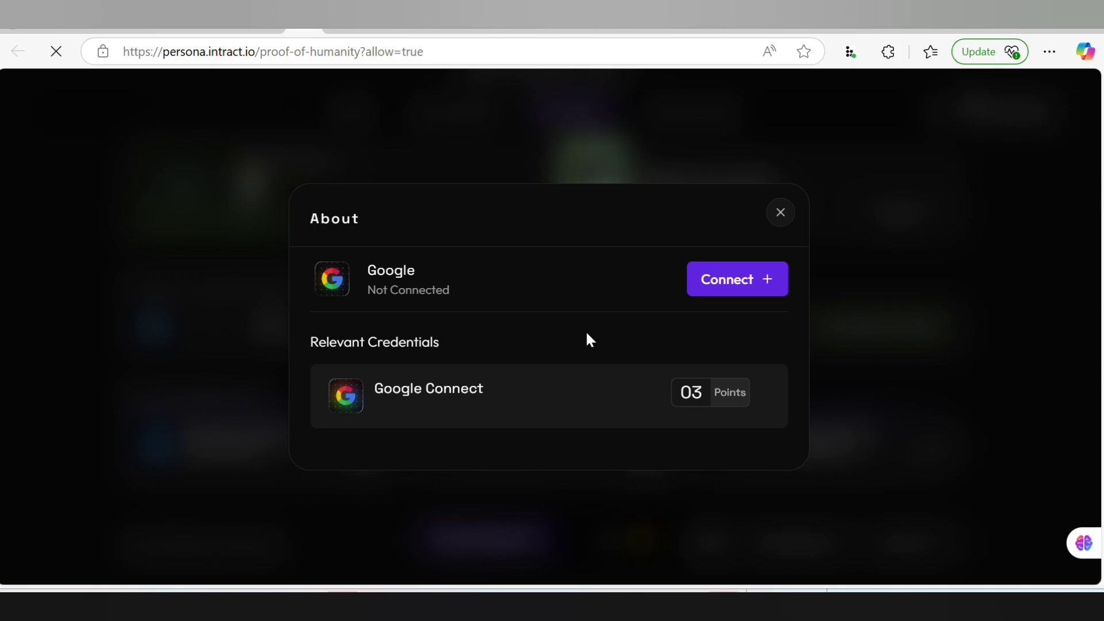
left_click(744, 287)
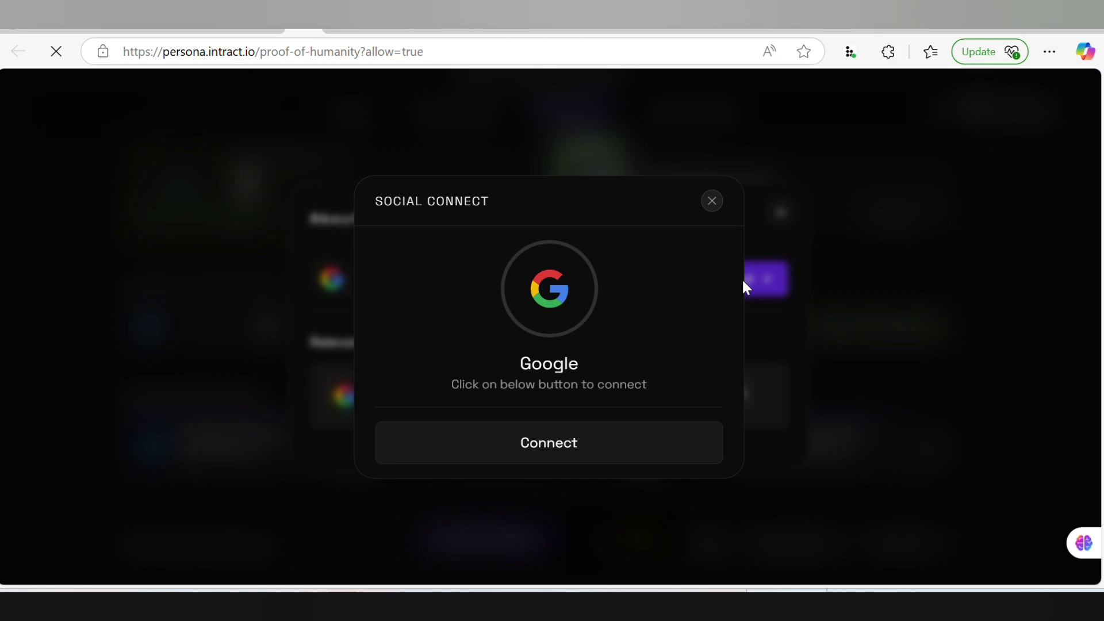
left_click(571, 446)
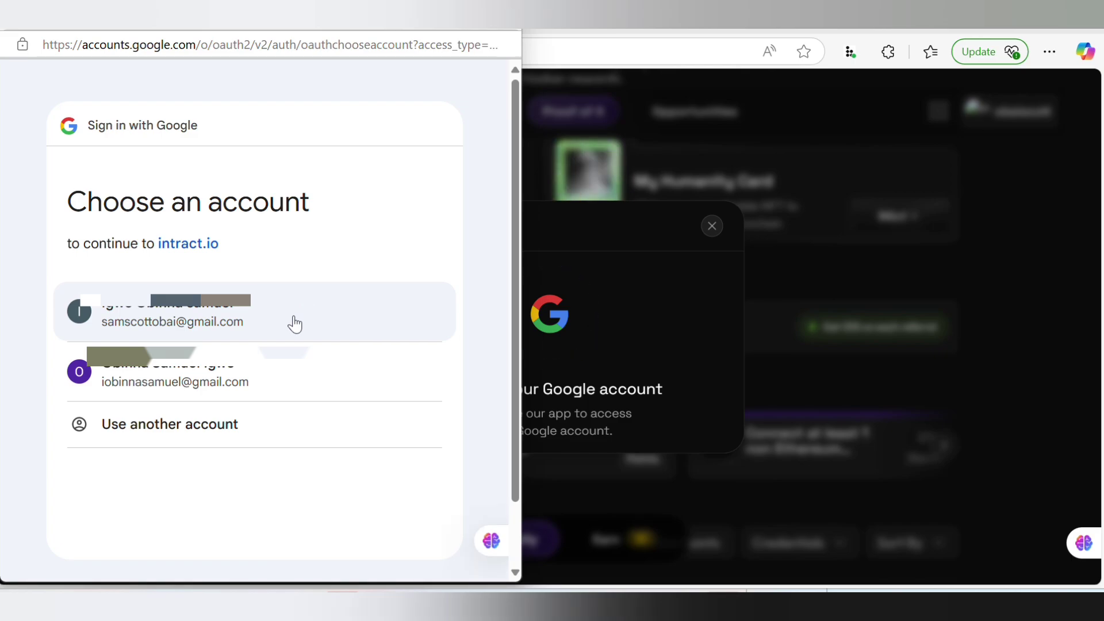
left_click(294, 324)
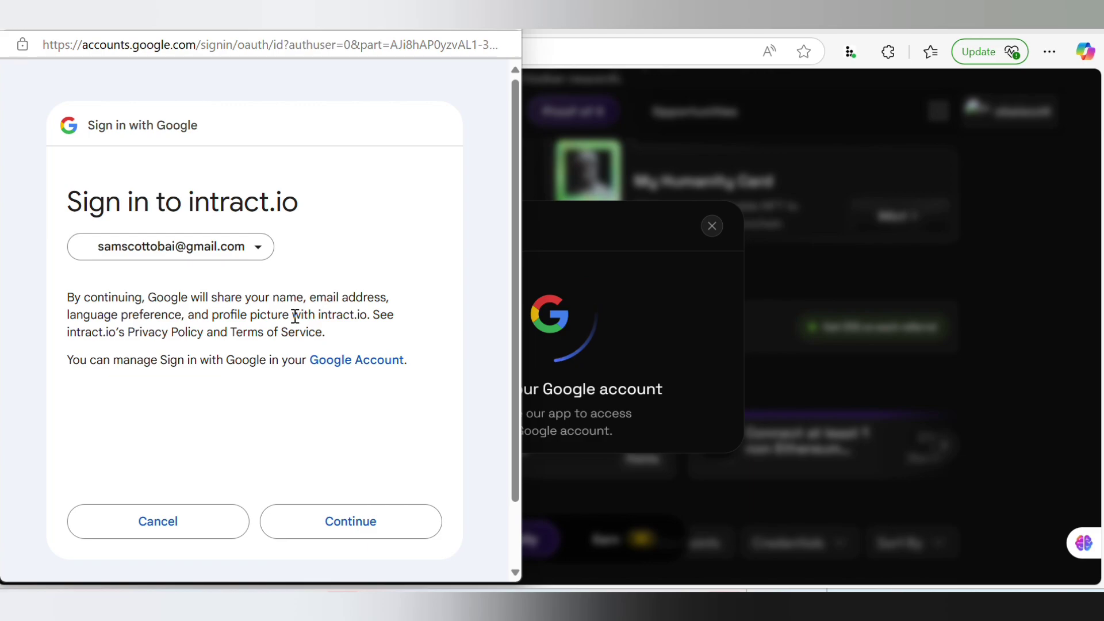
left_click(375, 519)
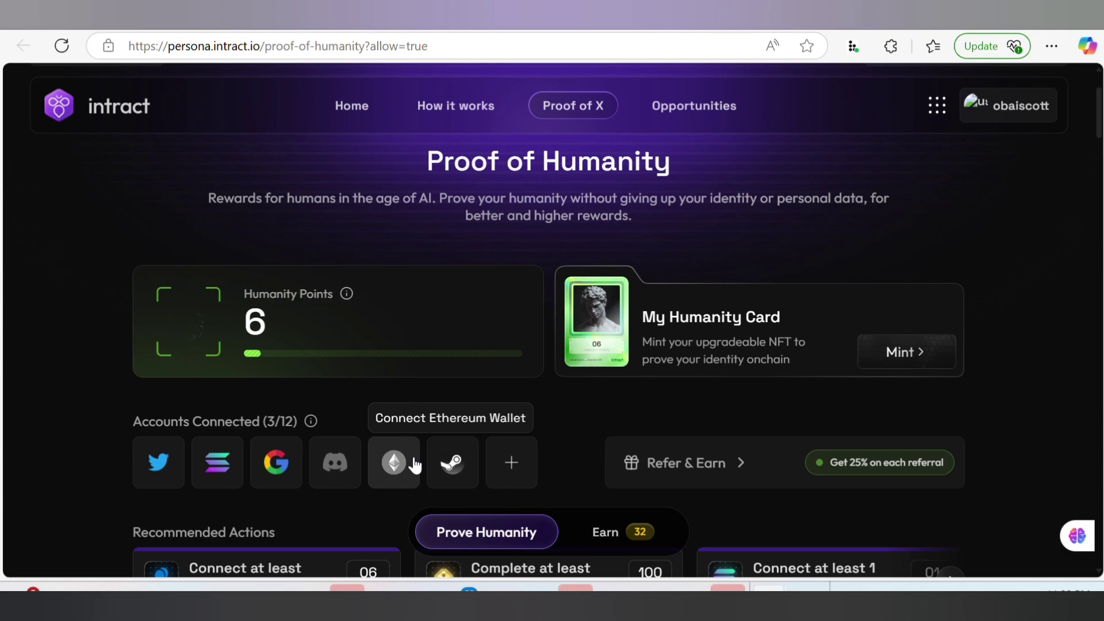
Step: Examine the list of all connectable accounts and the Proof Of Uniqueness credentials, including the KYC options and their points
scroll(517, 343, "down", 3)
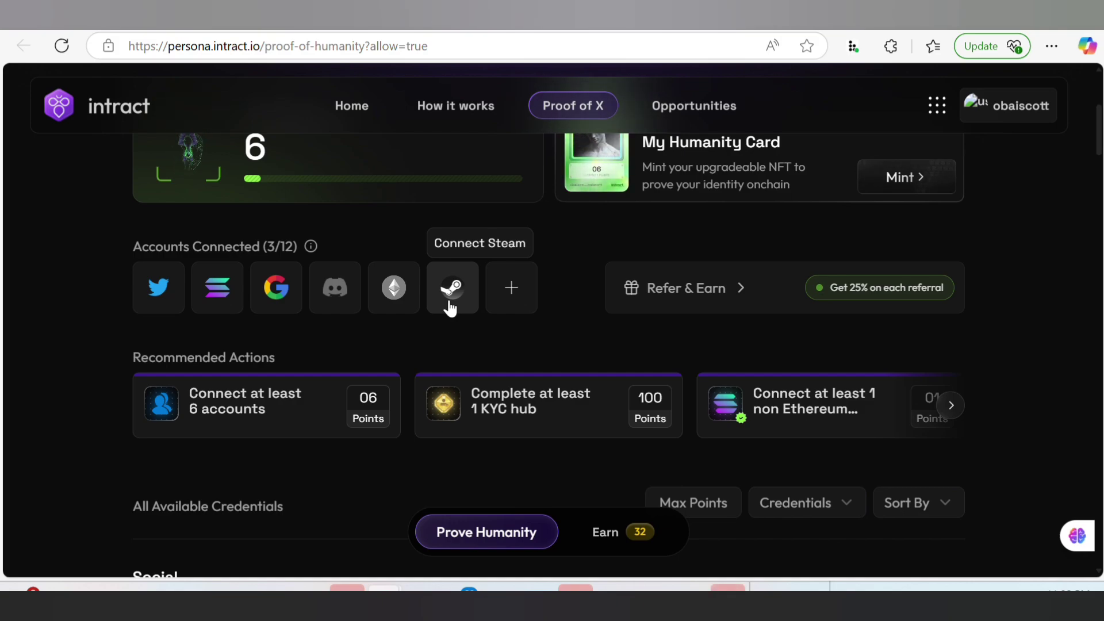
left_click(510, 298)
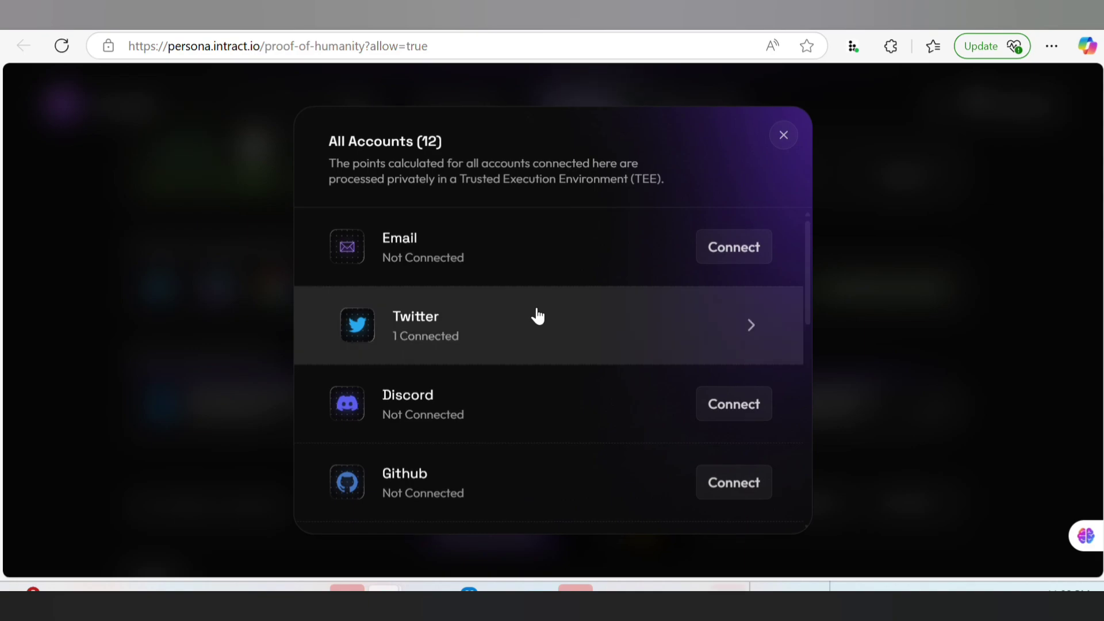
scroll(538, 317, "down", 5)
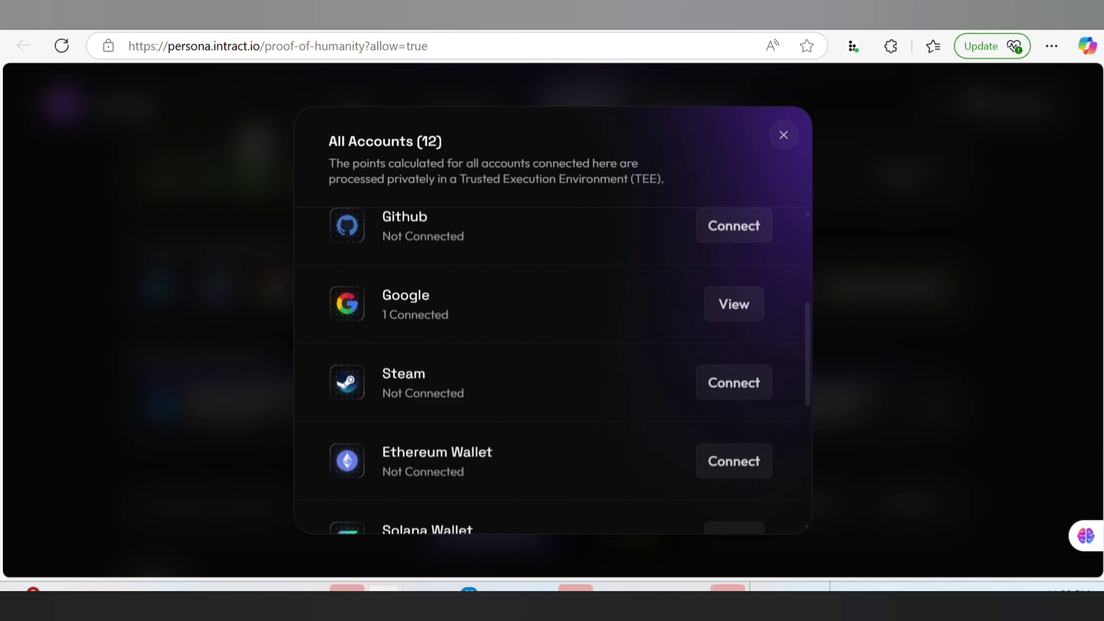
scroll(552, 371, "down", 4)
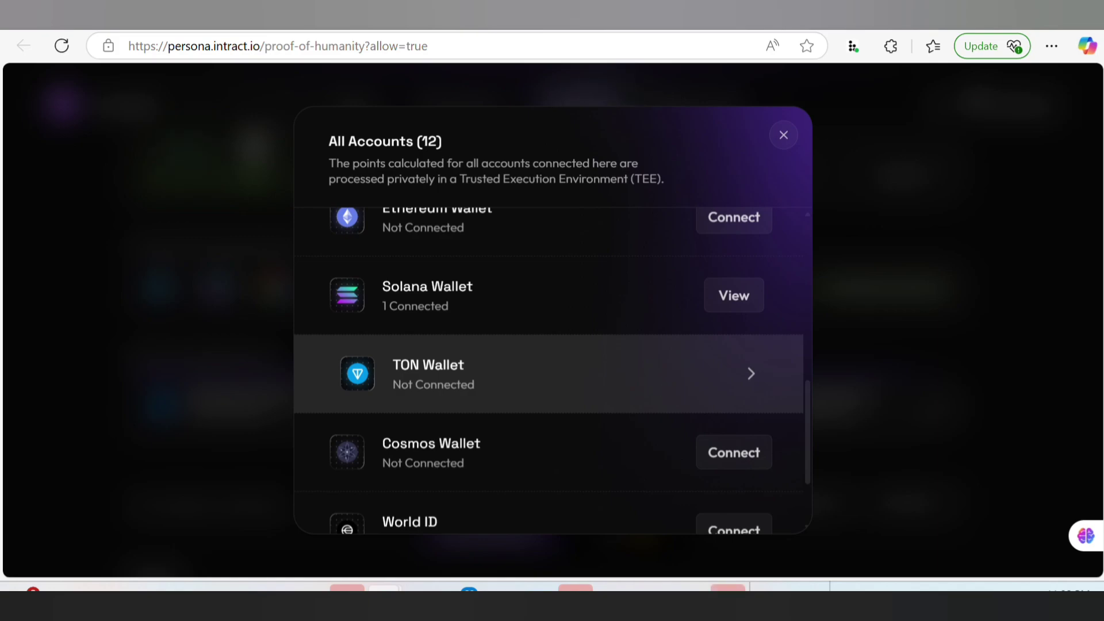
scroll(549, 371, "down", 2)
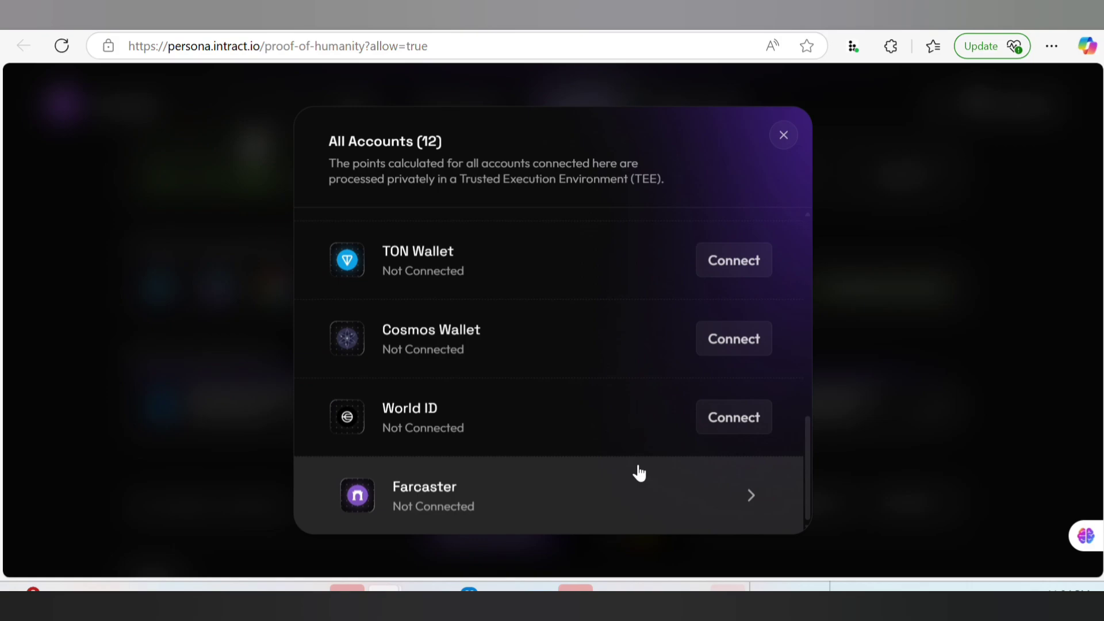
scroll(640, 473, "up", 3)
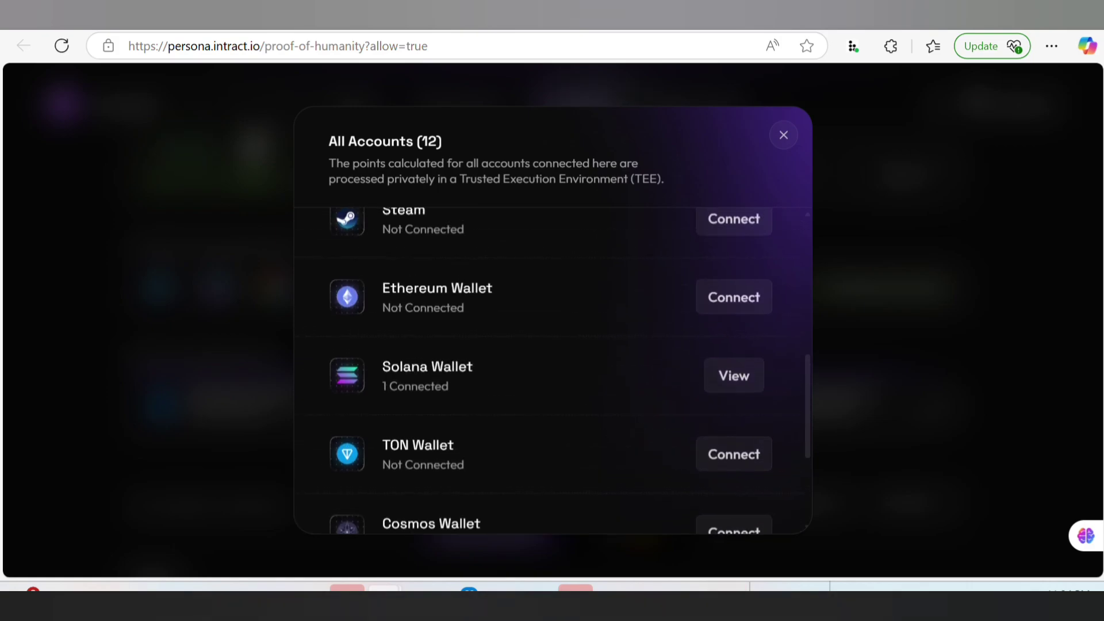
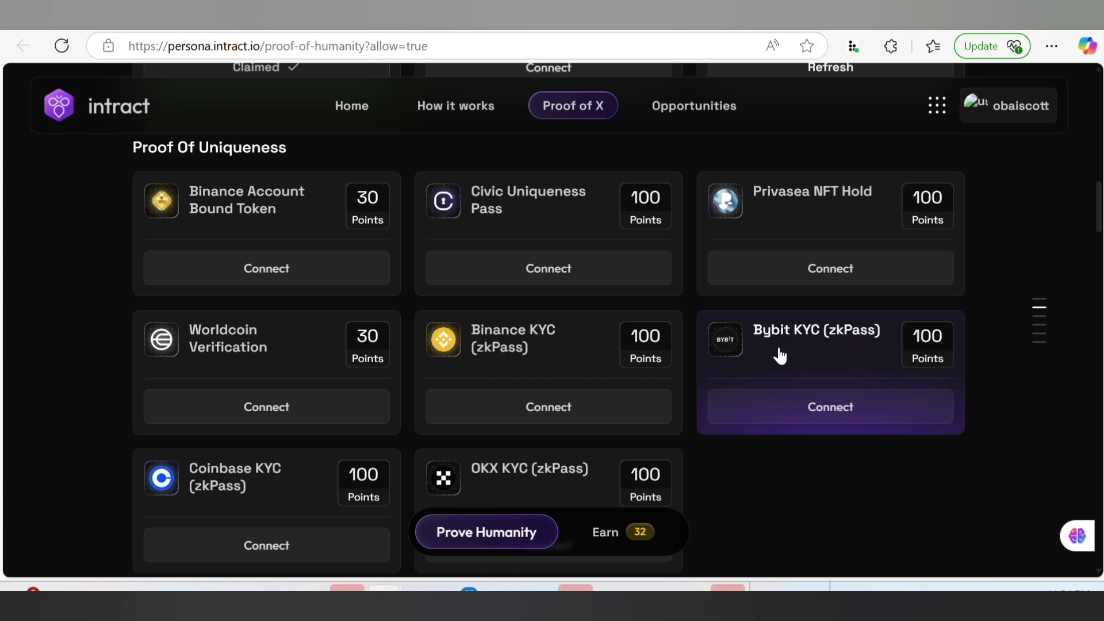
scroll(683, 391, "down", 3)
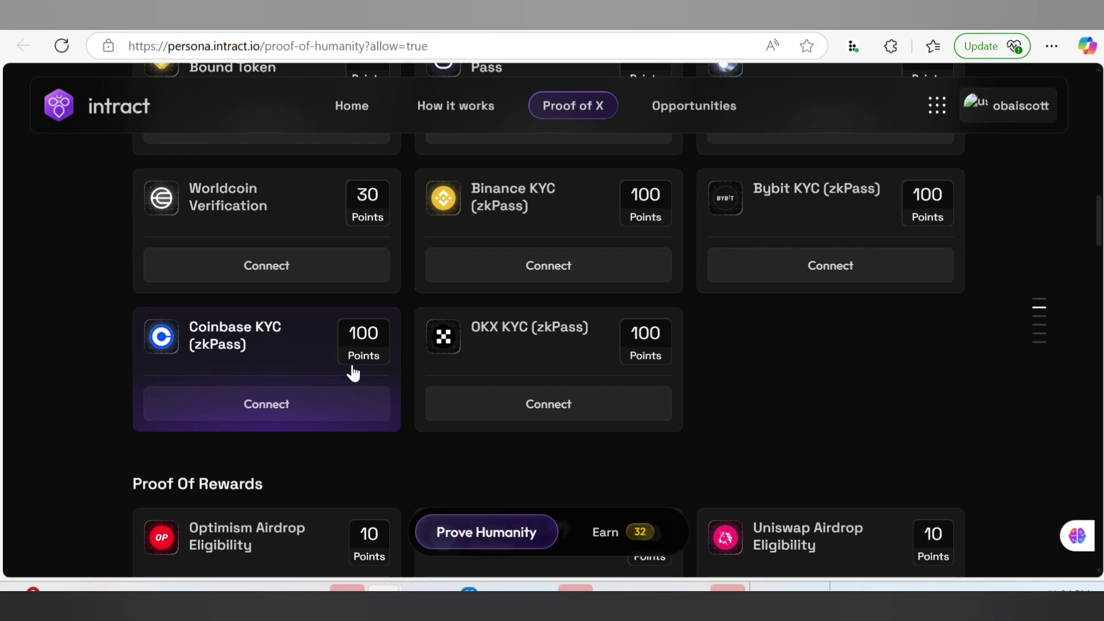
scroll(346, 374, "up", 2)
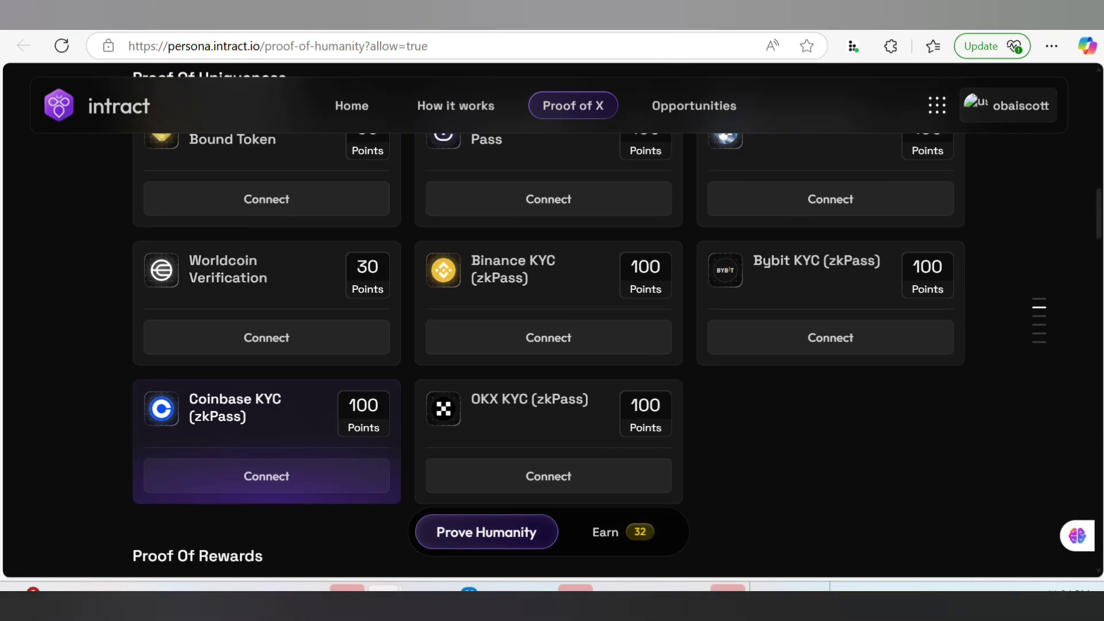
Step: Examine the zkPass KYC credentials, the Proof Of Rewards airdrop eligibility options, the Social credentials and the recommended actions with their points
scroll(549, 345, "down", 1)
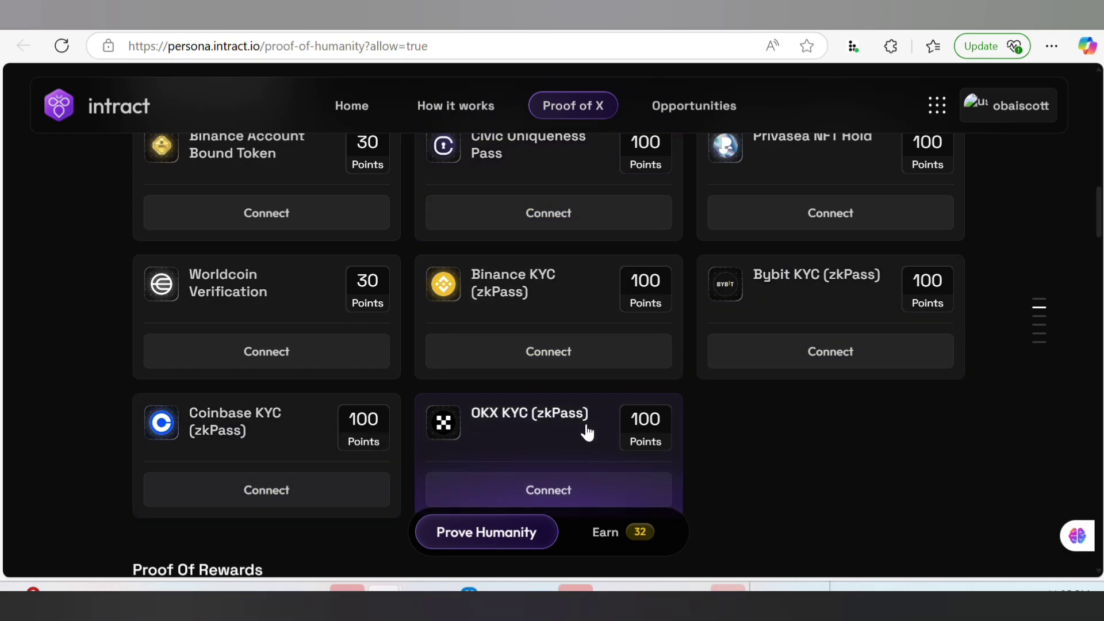
scroll(586, 431, "up", 3)
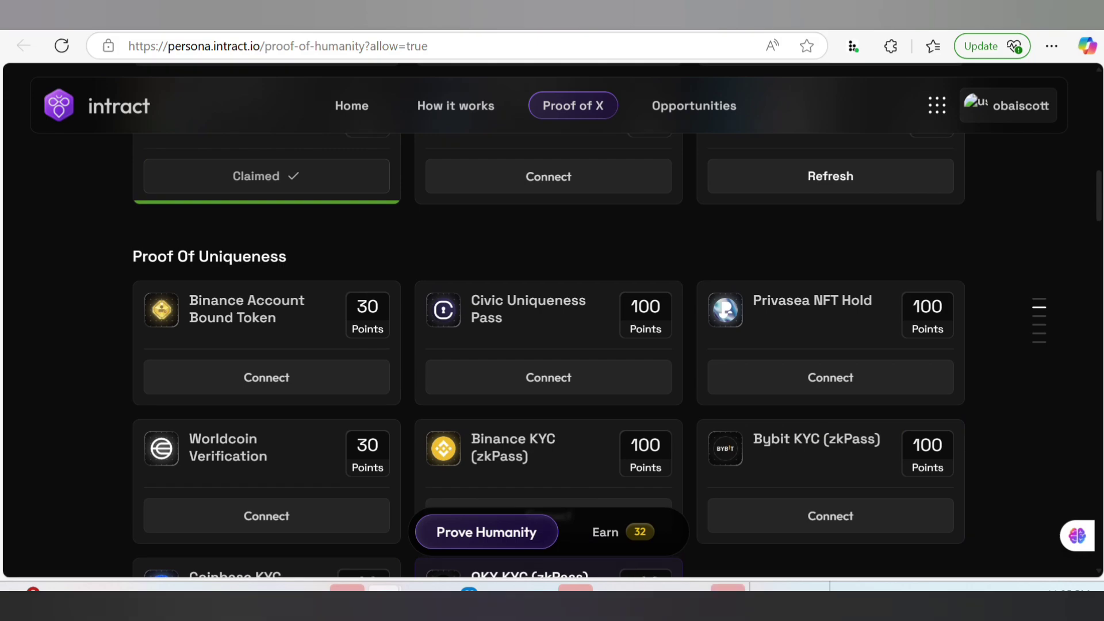
scroll(549, 345, "up", 2)
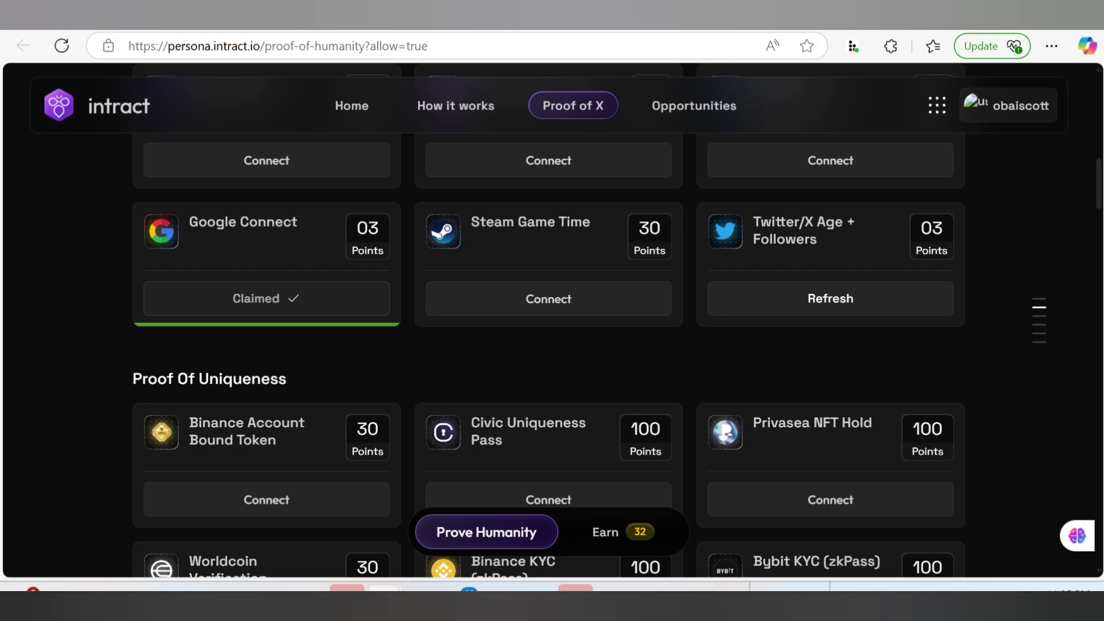
scroll(549, 437, "down", 5)
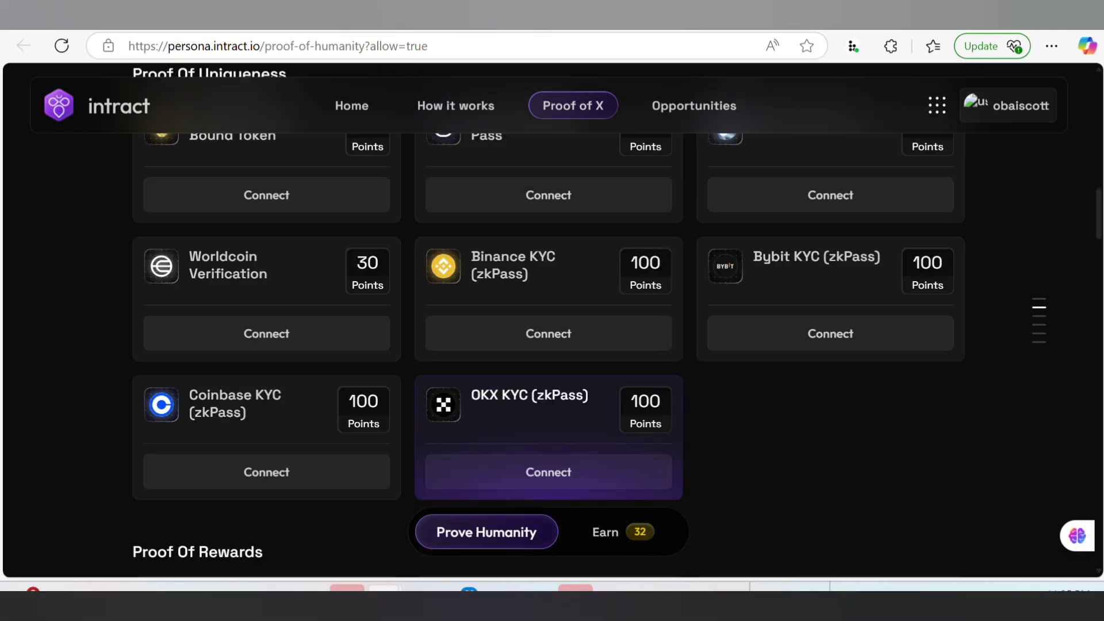
scroll(549, 345, "down", 6)
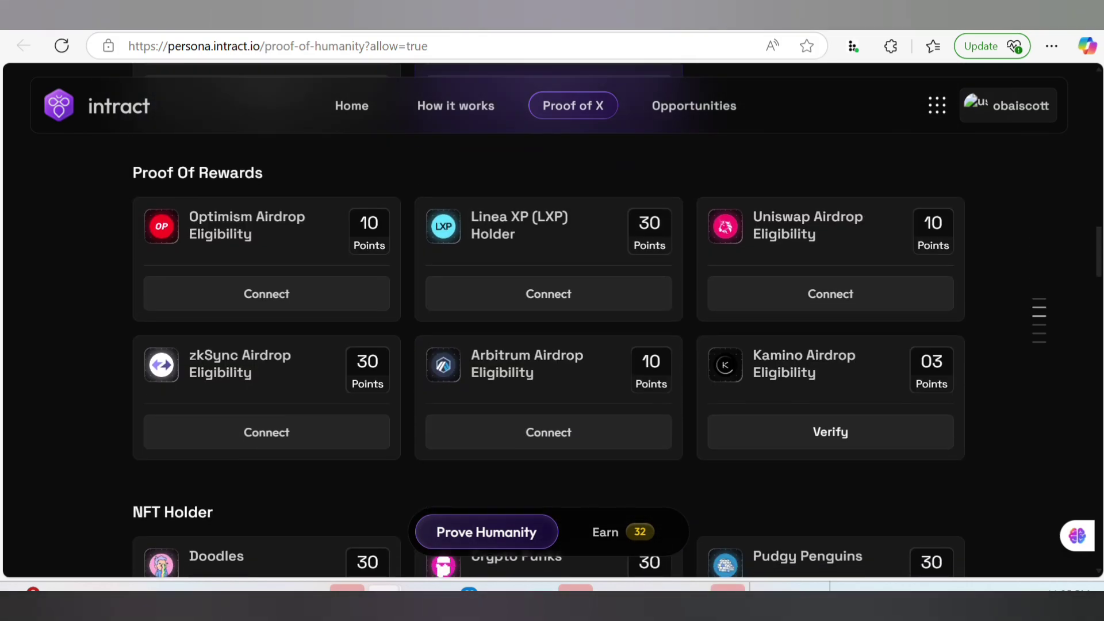
scroll(549, 345, "down", 1)
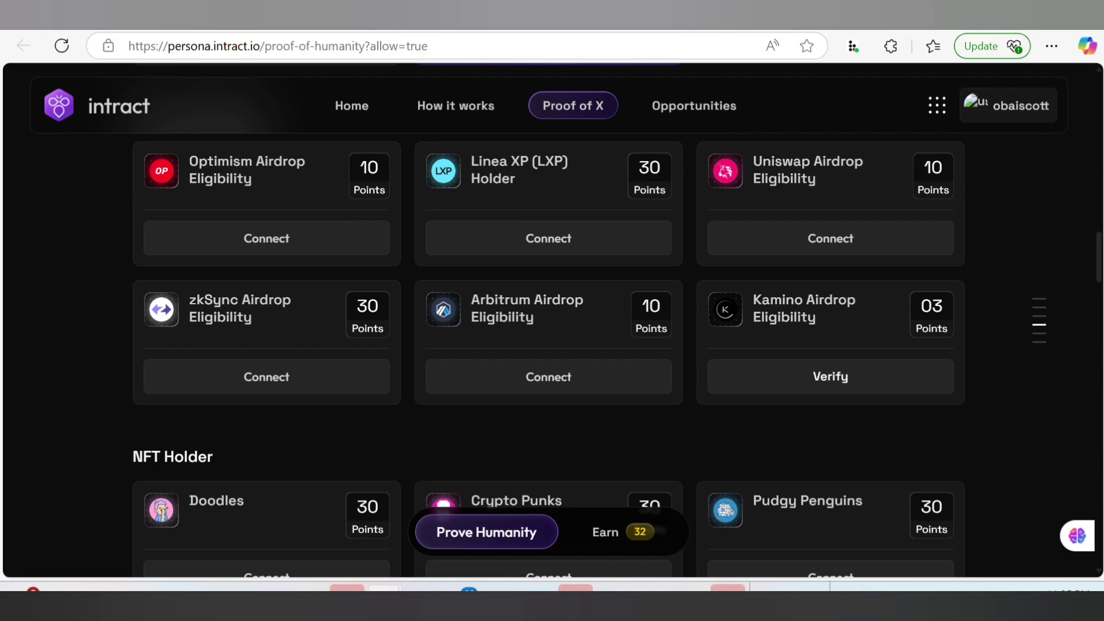
scroll(548, 322, "up", 1)
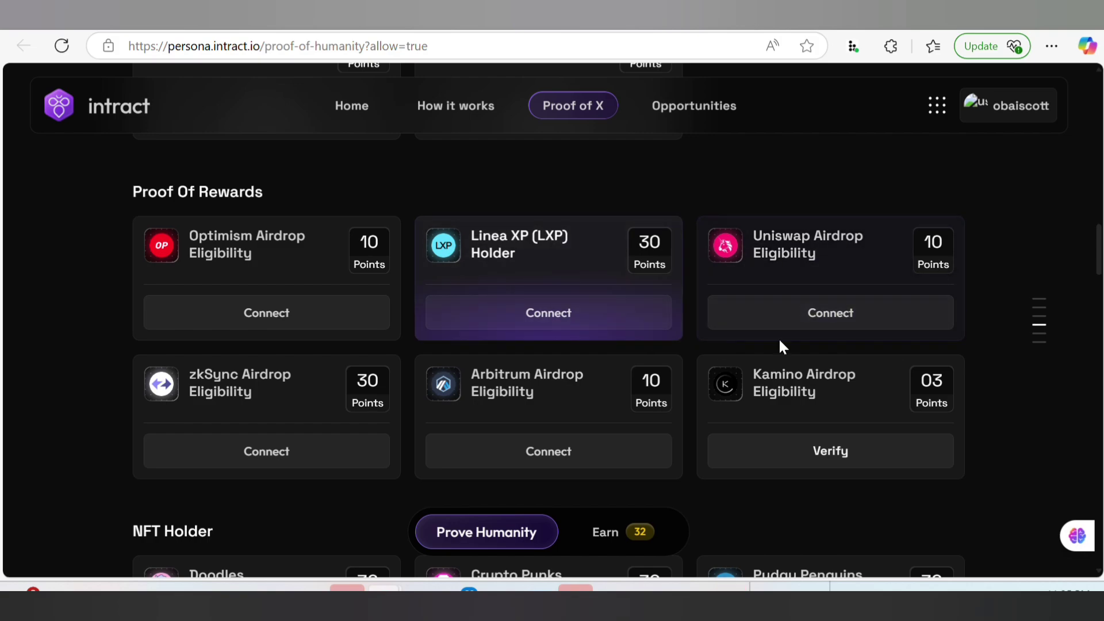
scroll(626, 347, "up", 5)
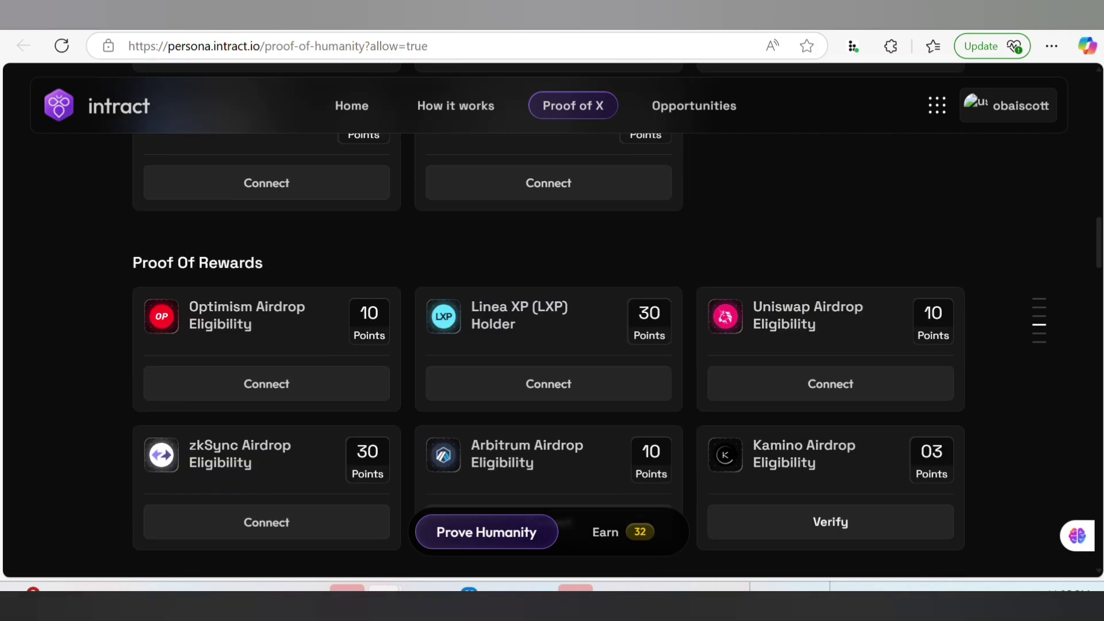
scroll(626, 347, "up", 5)
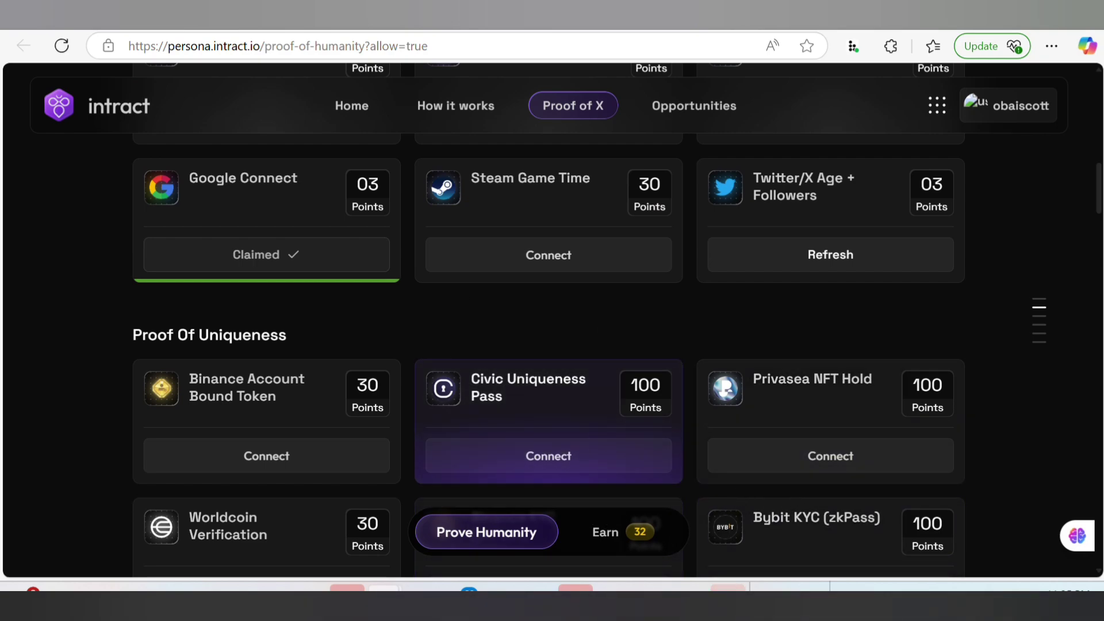
scroll(548, 456, "up", 4)
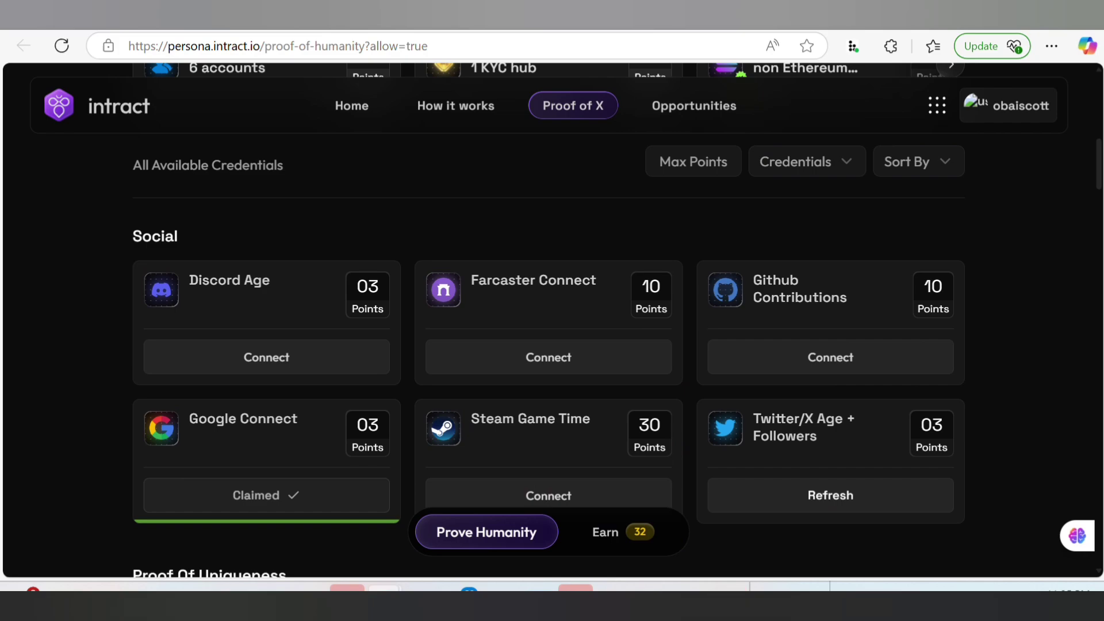
scroll(548, 455, "up", 5)
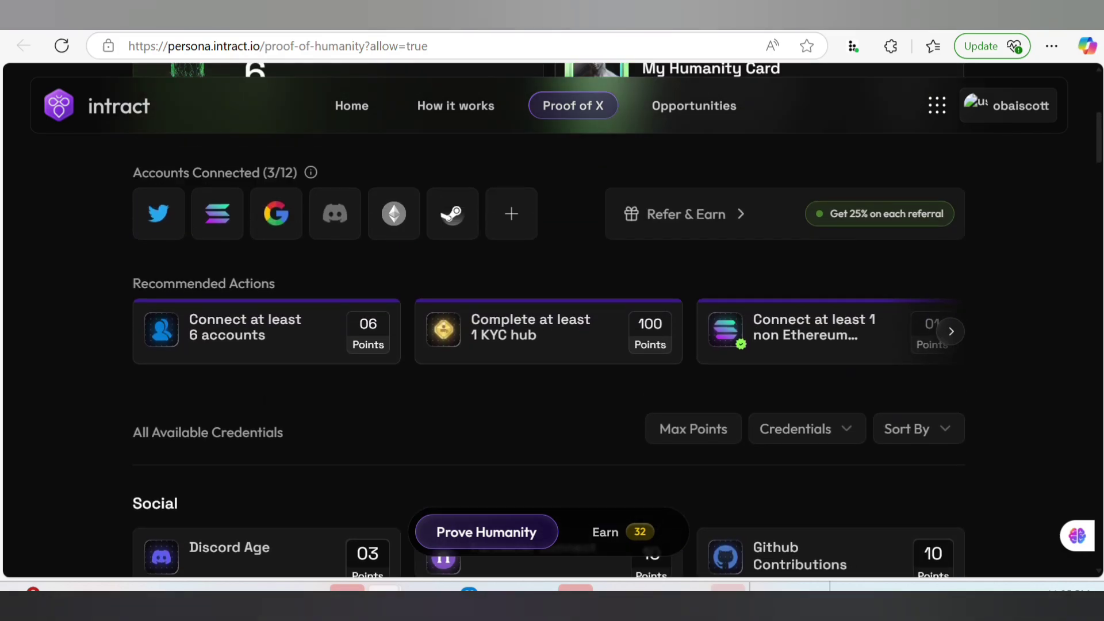
scroll(548, 456, "up", 3)
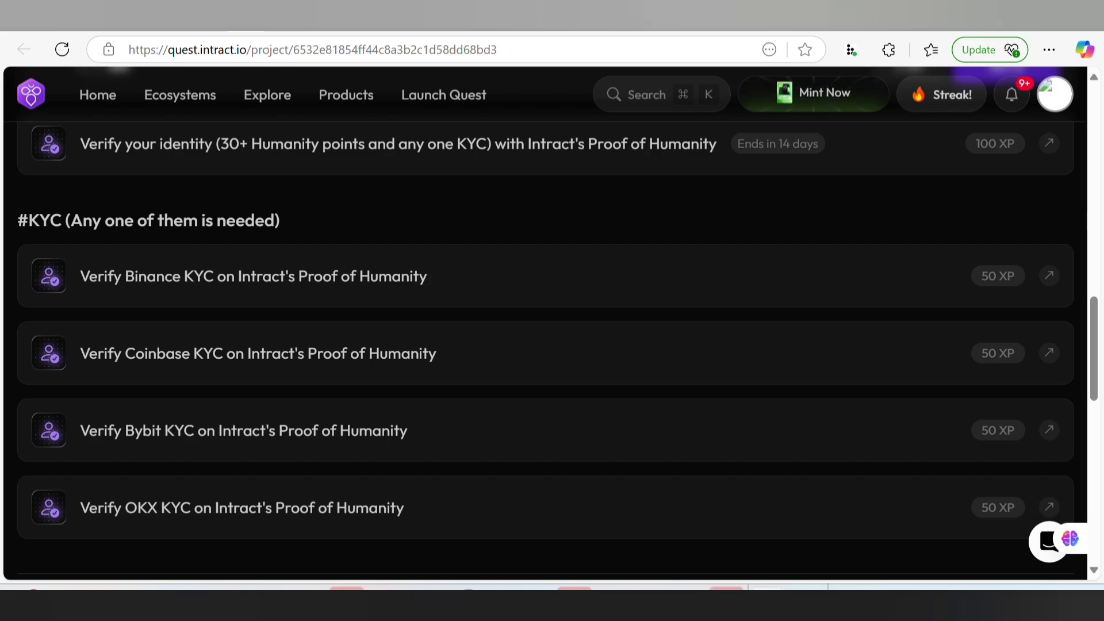
Step: Review the quest's KYC verification tasks and open the zkPass Schema Validator among the installed browser extensions
mouse_move(267, 94)
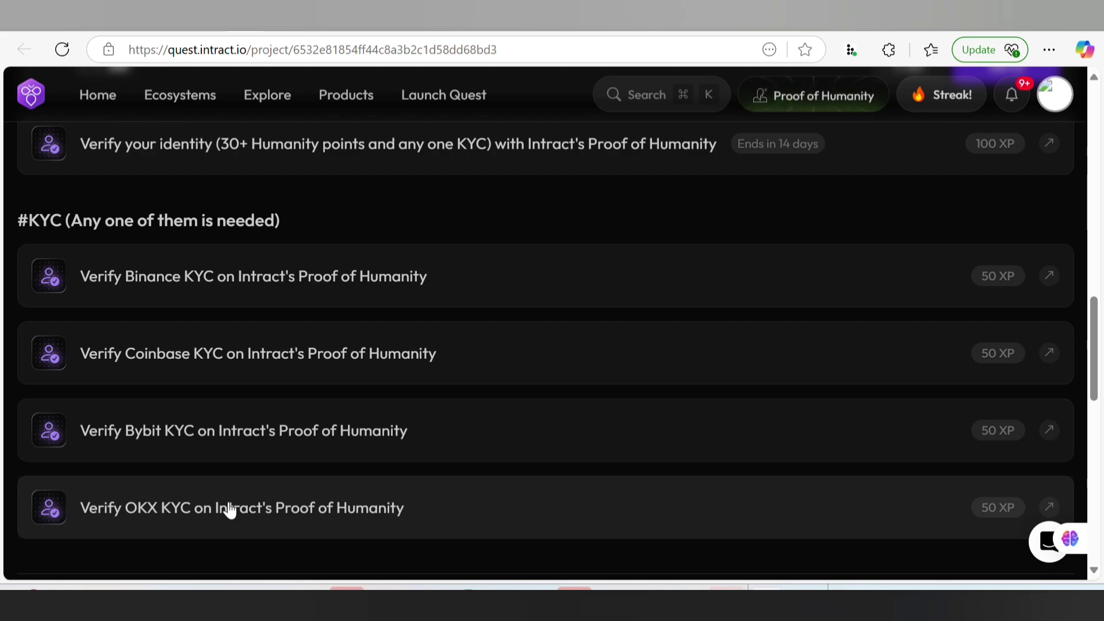
scroll(226, 510, "down", 2)
scroll(227, 510, "up", 1)
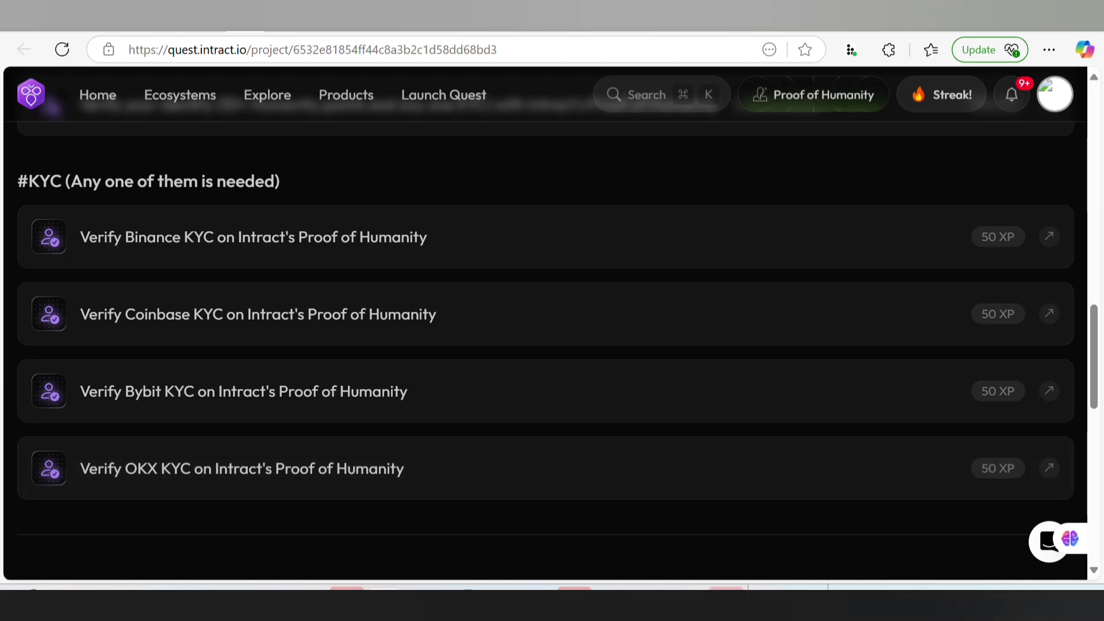
left_click(888, 49)
scroll(765, 314, "down", 4)
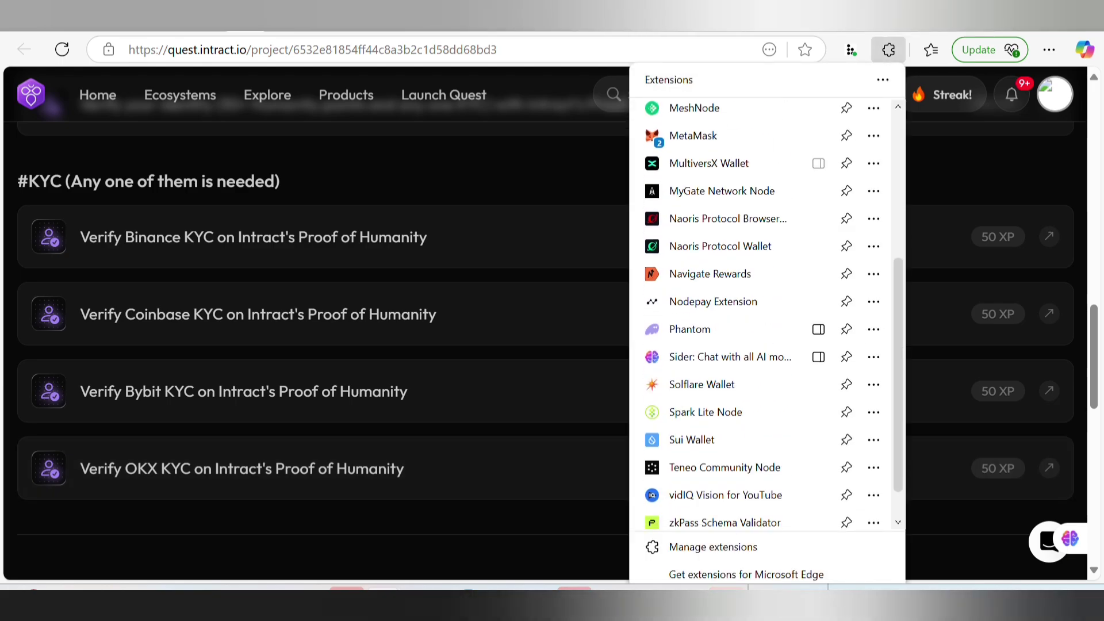
scroll(765, 313, "down", 1)
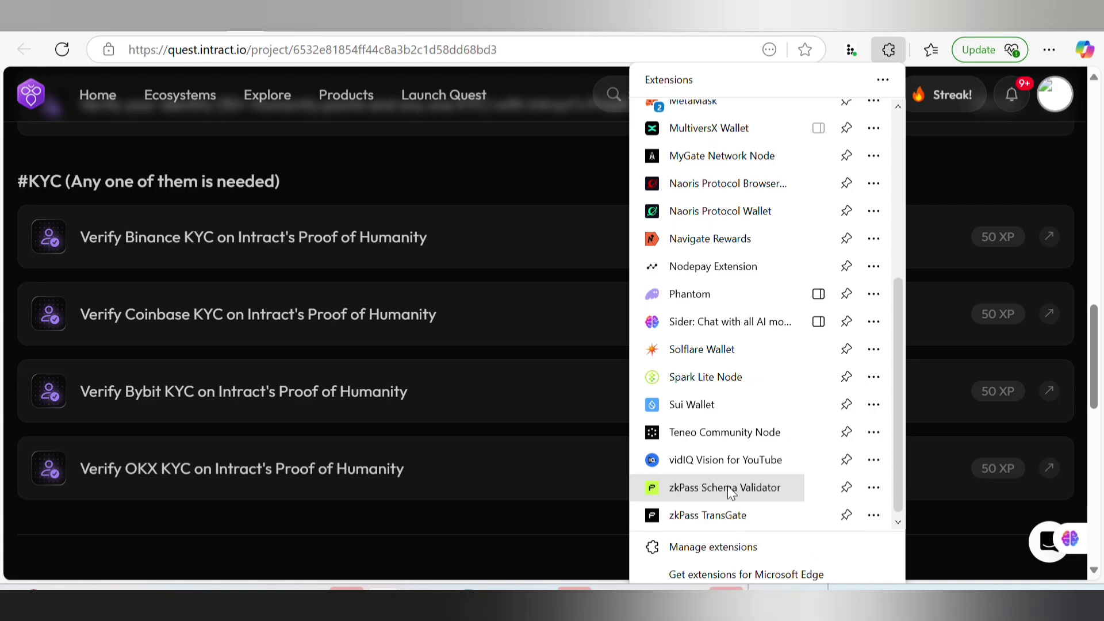
left_click(731, 492)
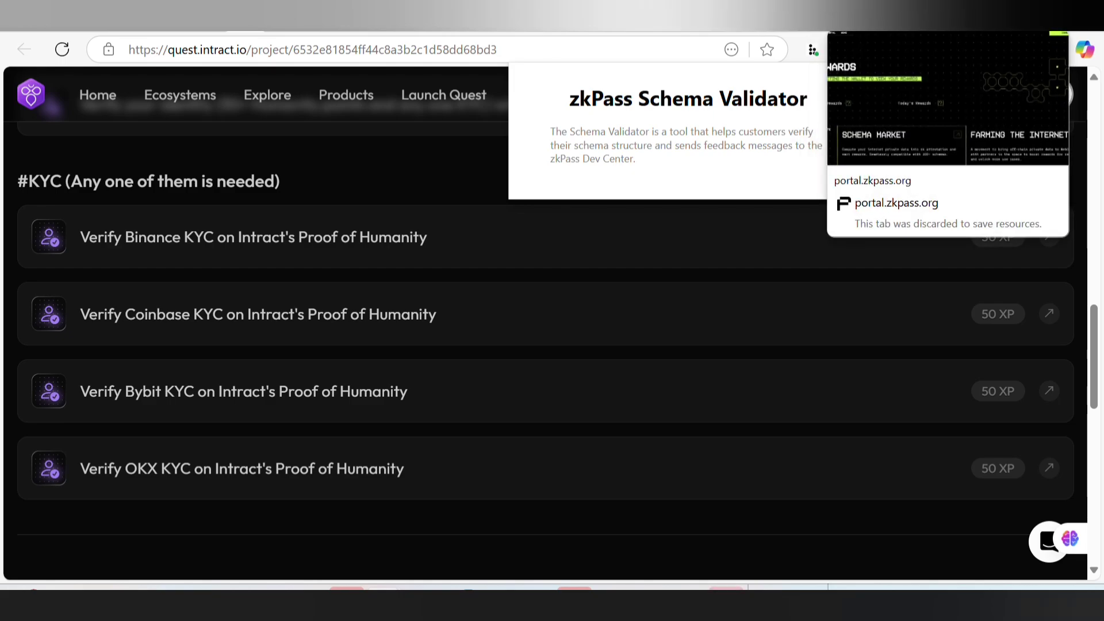
Step: Switch to the zkPass portal and start connecting a wallet with MetaMask
left_click(846, 16)
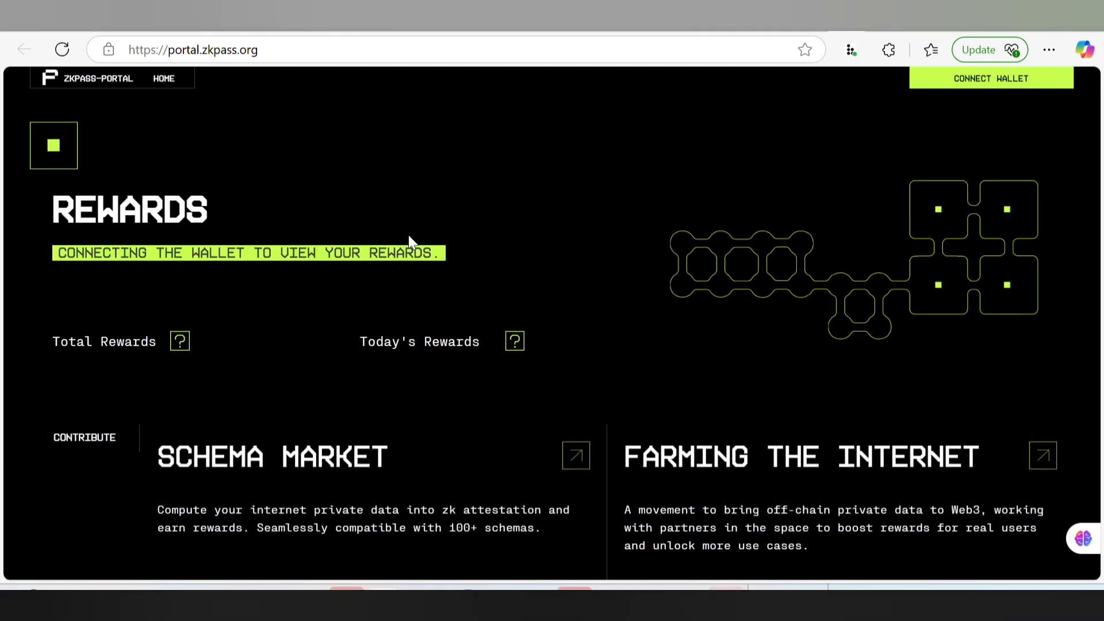
left_click(985, 81)
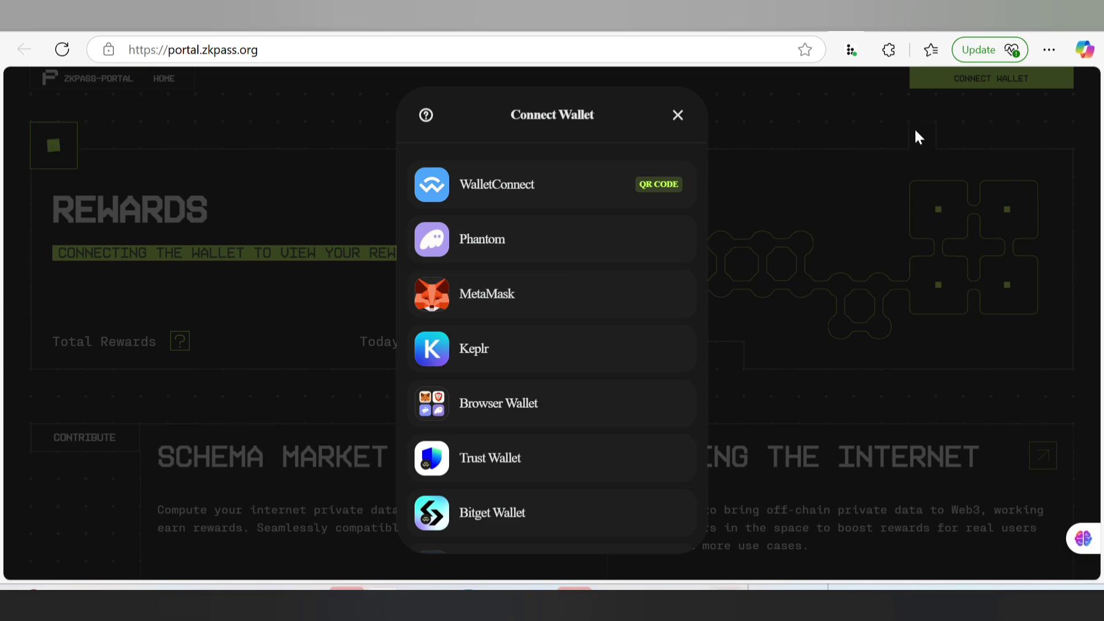
left_click(513, 301)
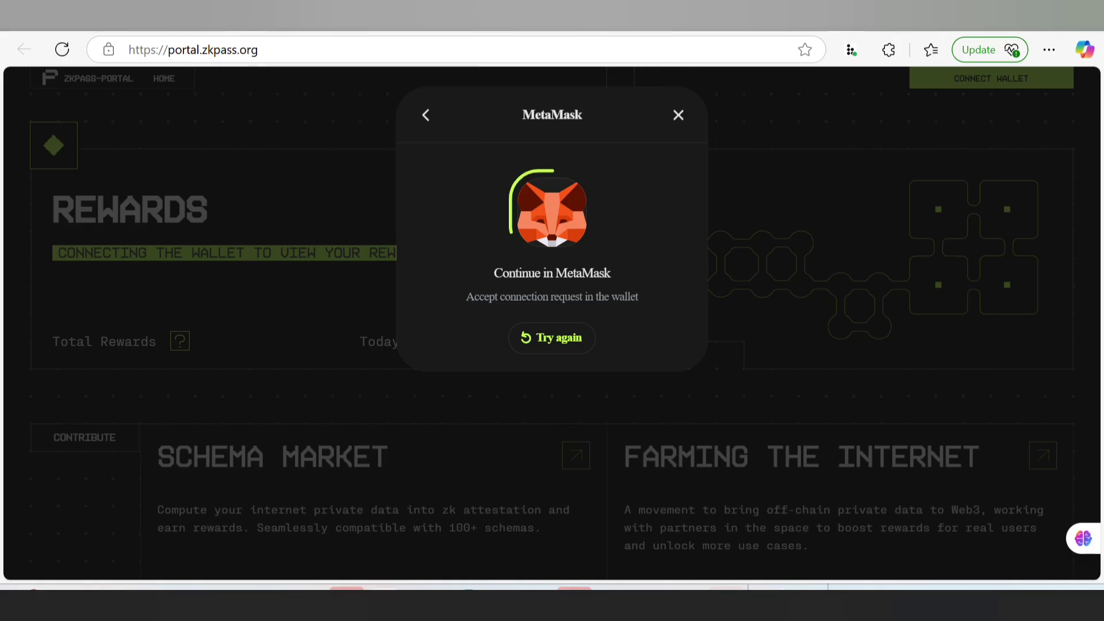
Step: Return to the Intract quest page and expand the task for verifying Binance KYC on Intract's Proof of Humanity
left_click(244, 15)
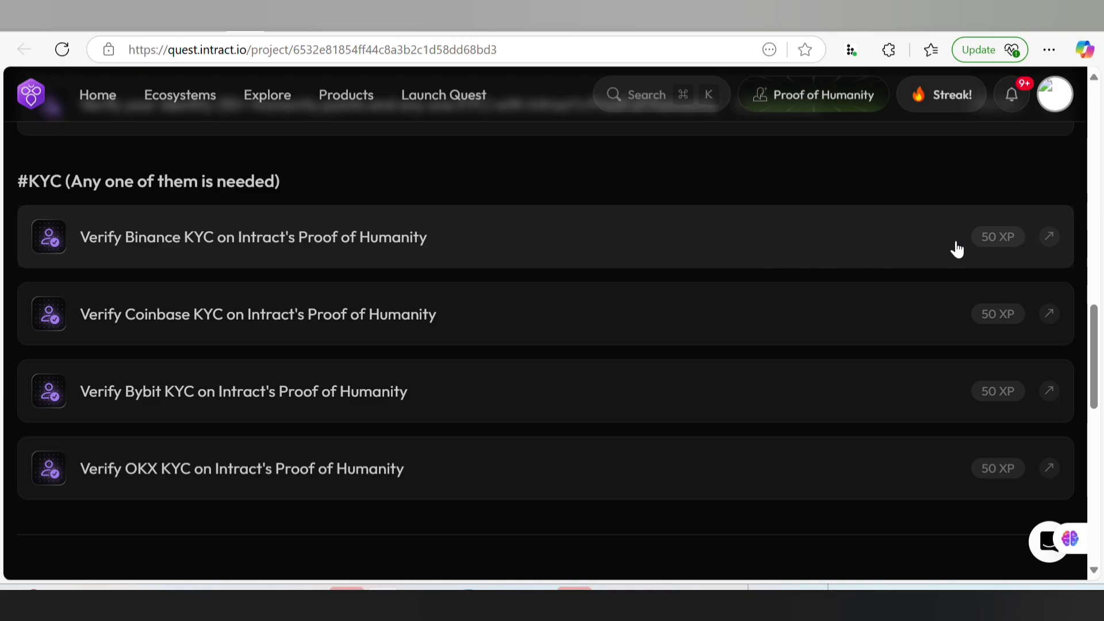
left_click(1047, 235)
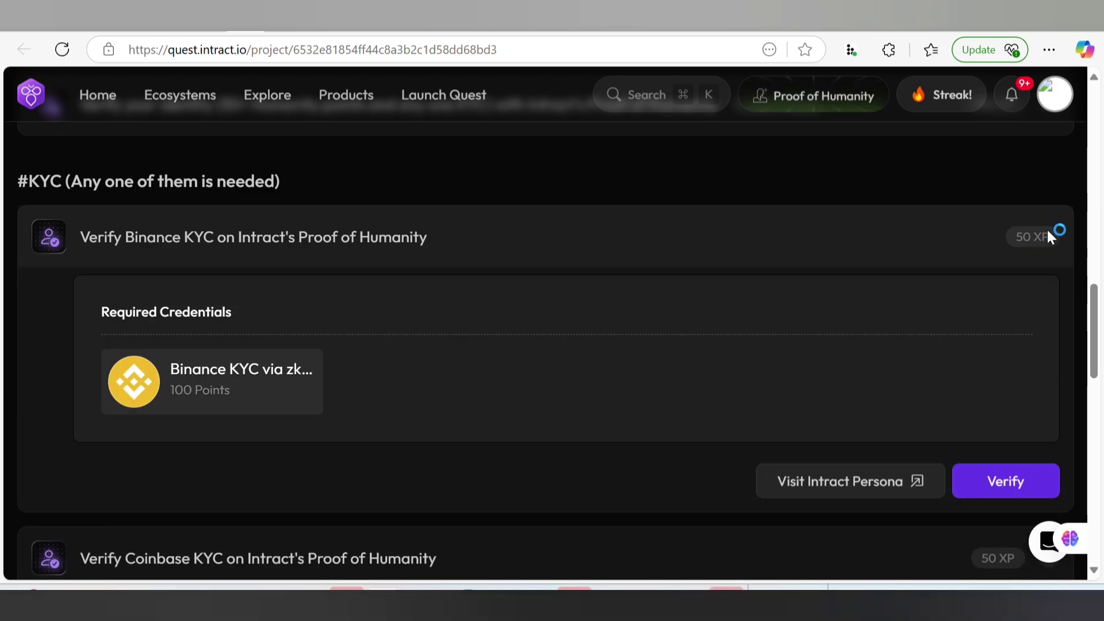